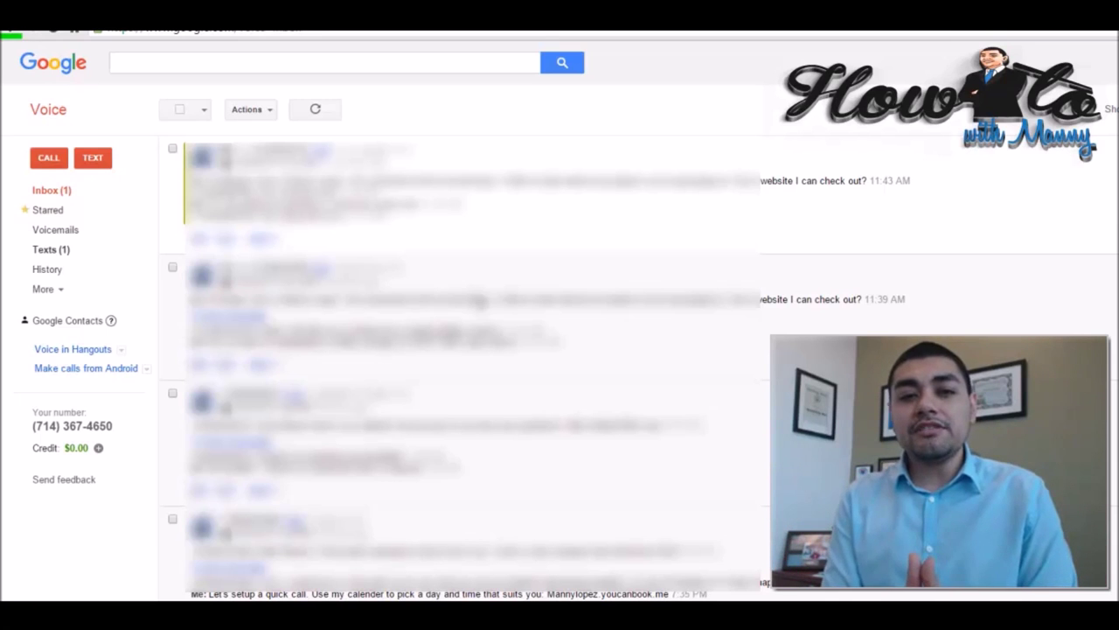
Start a new text message and enter the first recipient's phone number in the To field.
{"action": "left_click", "coordinate": [93, 159]}
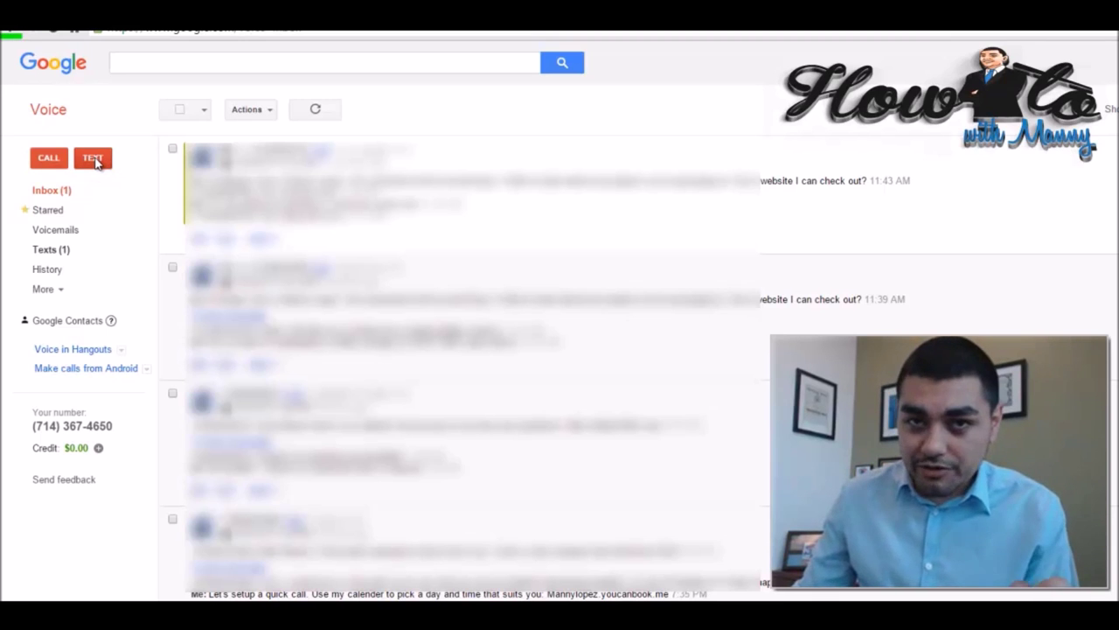
{"action": "left_click", "coordinate": [93, 158]}
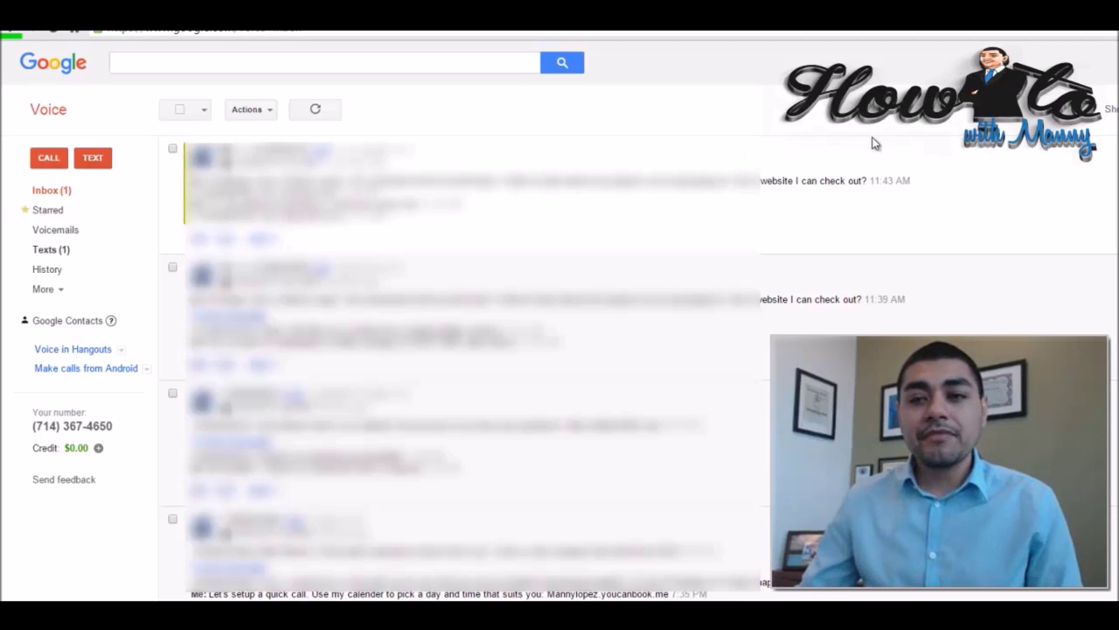
{"action": "left_click", "coordinate": [94, 158]}
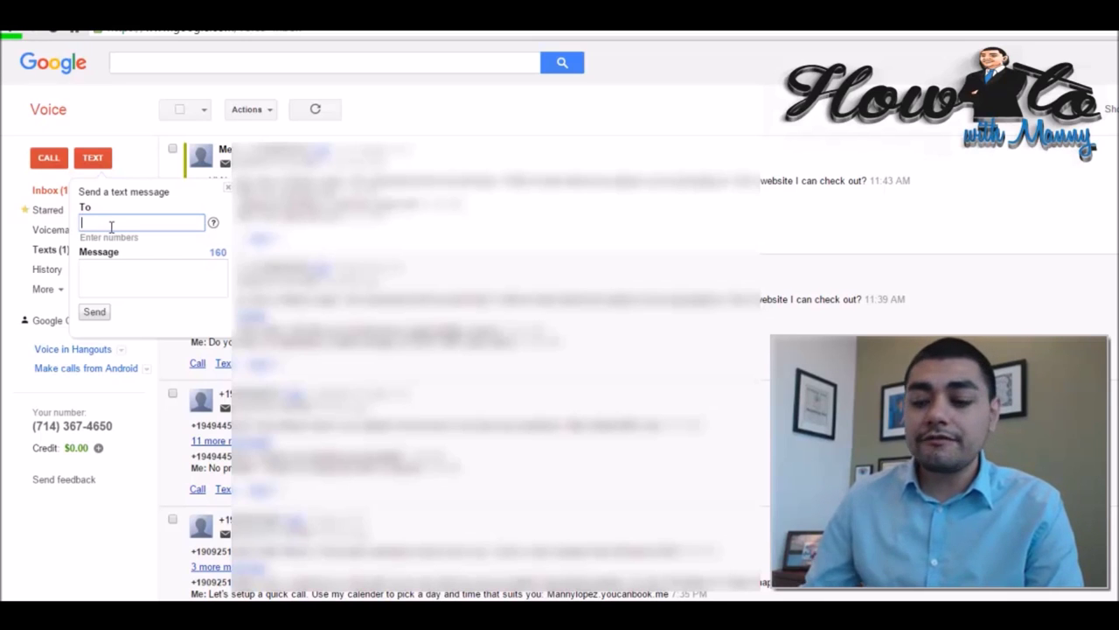
{"action": "type", "text": "5555555555"}
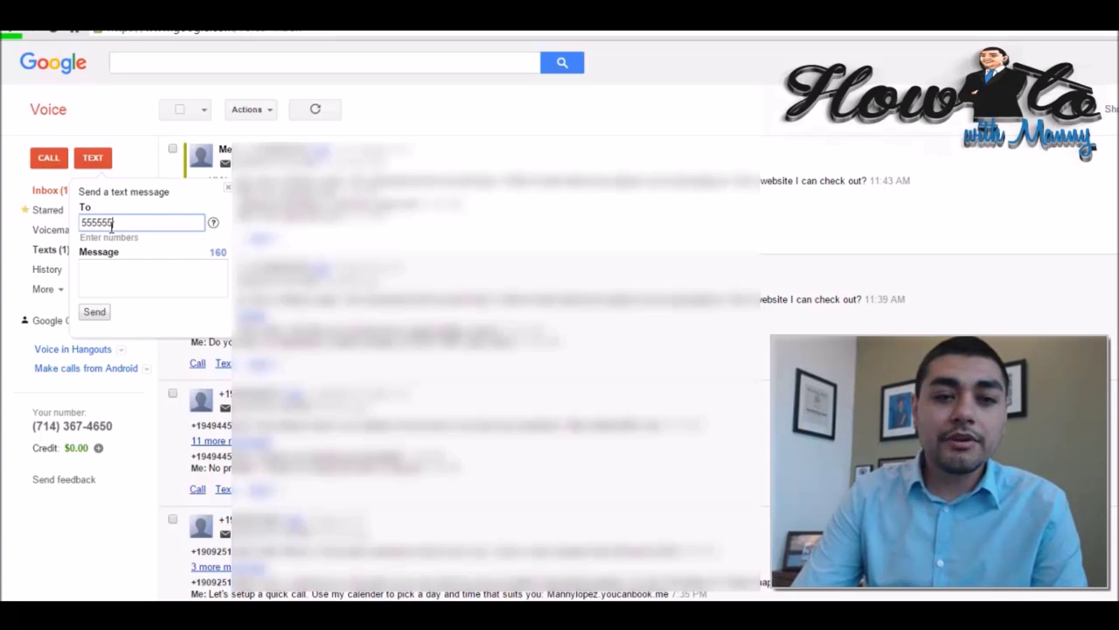
{"action": "key", "text": "Tab"}
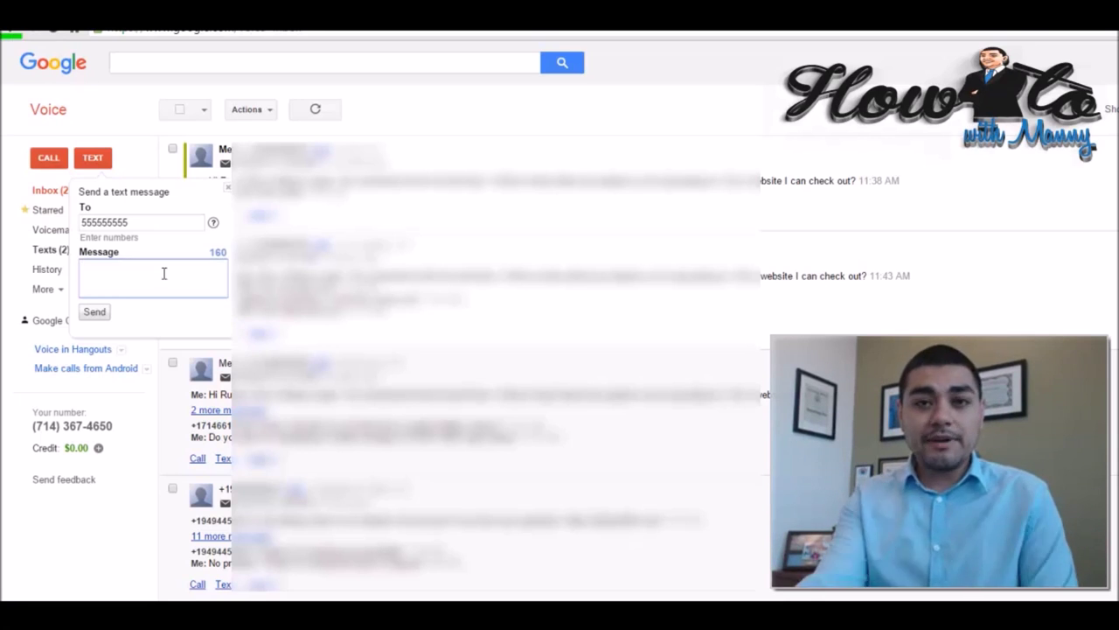
Write the Ascent Expo follow-up greeting the contact by first name, ending 'Do you have a website I can check out online?'.
{"action": "type", "text": "H"}
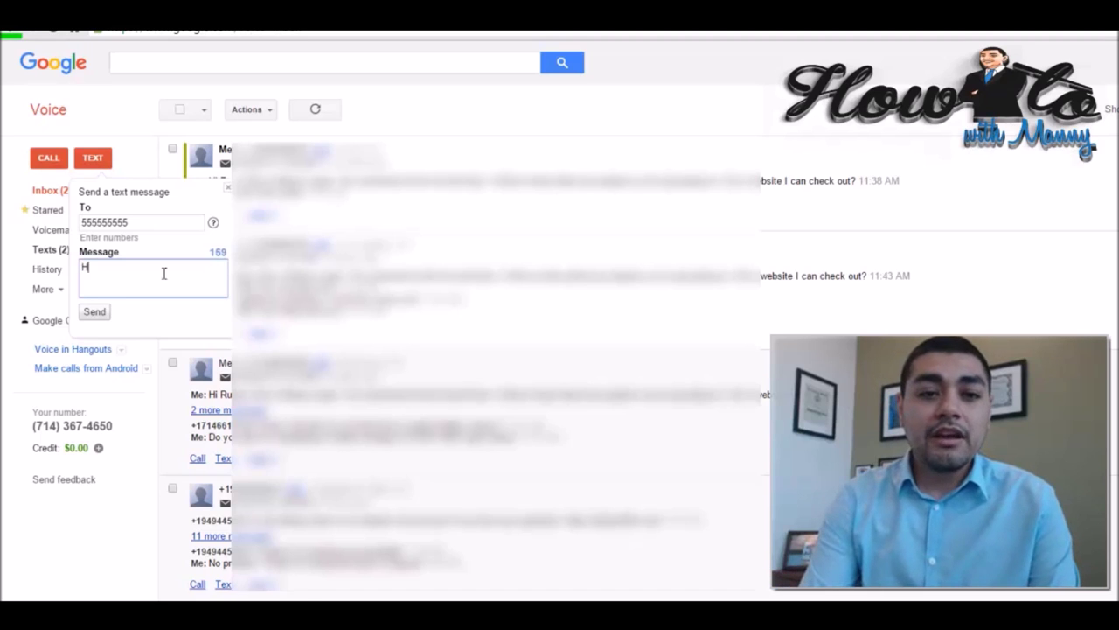
{"action": "type", "text": "i John, "}
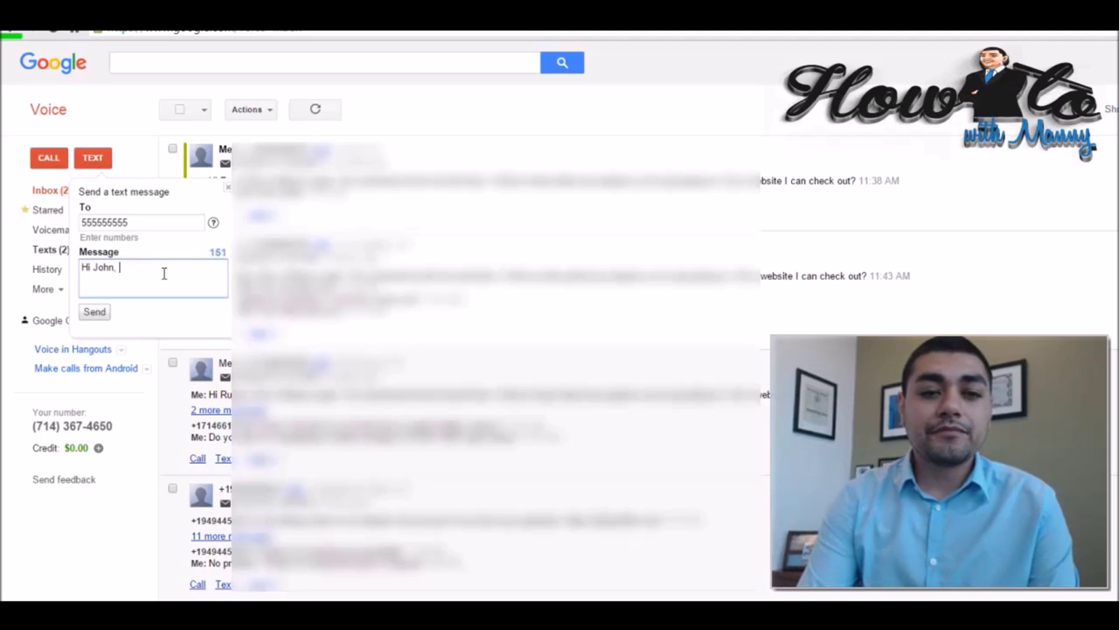
{"action": "type", "text": "this is Manny Lo"}
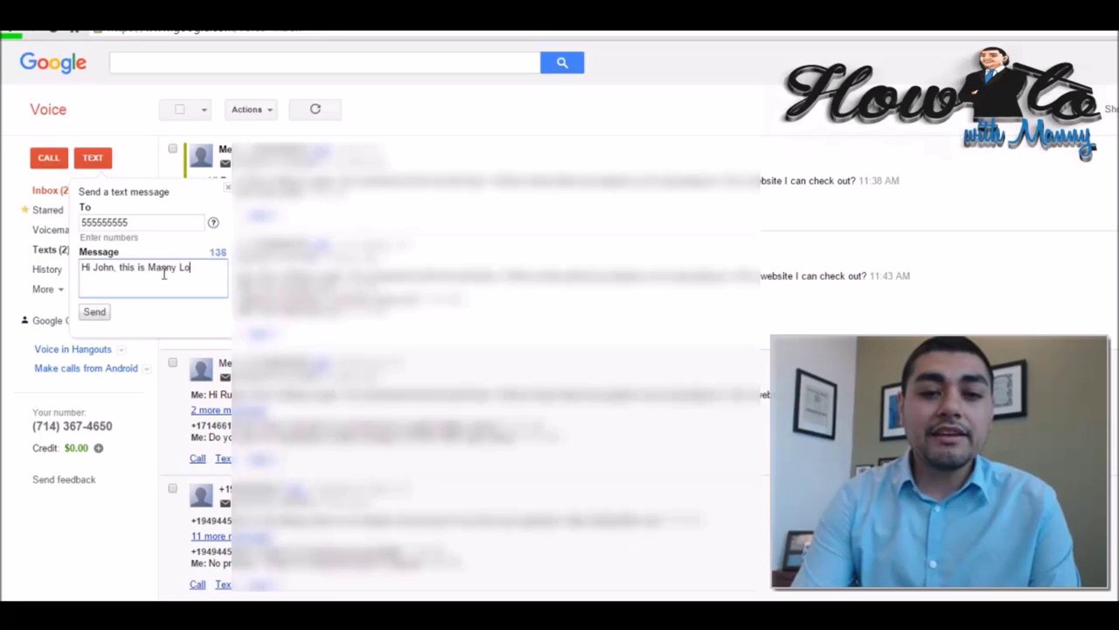
{"action": "type", "text": "pez. We connnte"}
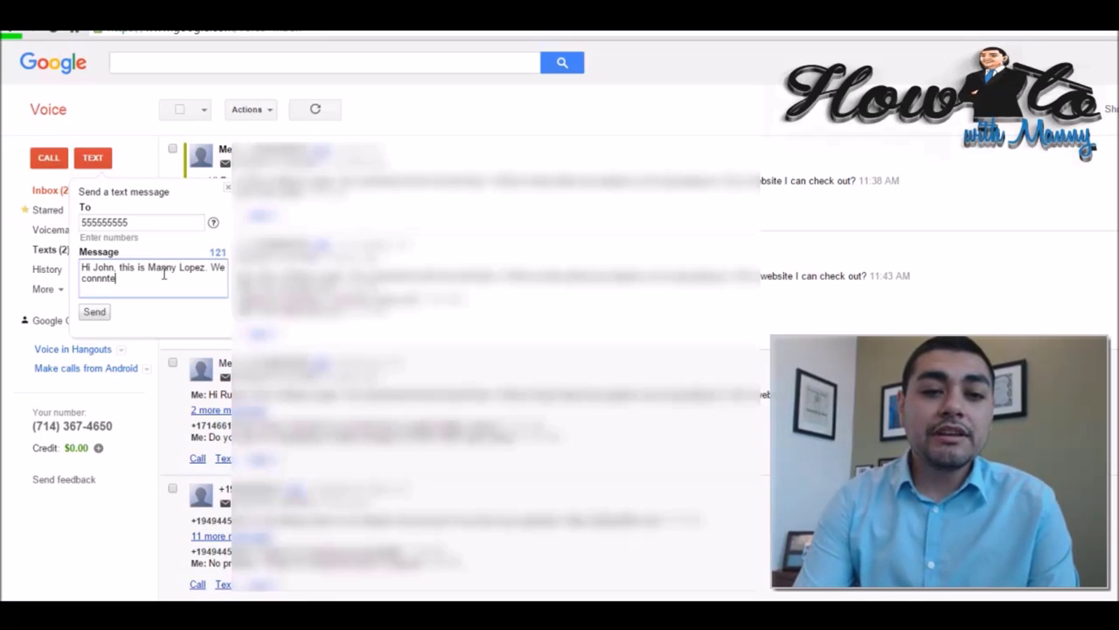
{"action": "key", "text": "BackSpace"}
{"action": "key", "text": "BackSpace"}
{"action": "key", "text": "BackSpace"}
{"action": "type", "text": "ected at "}
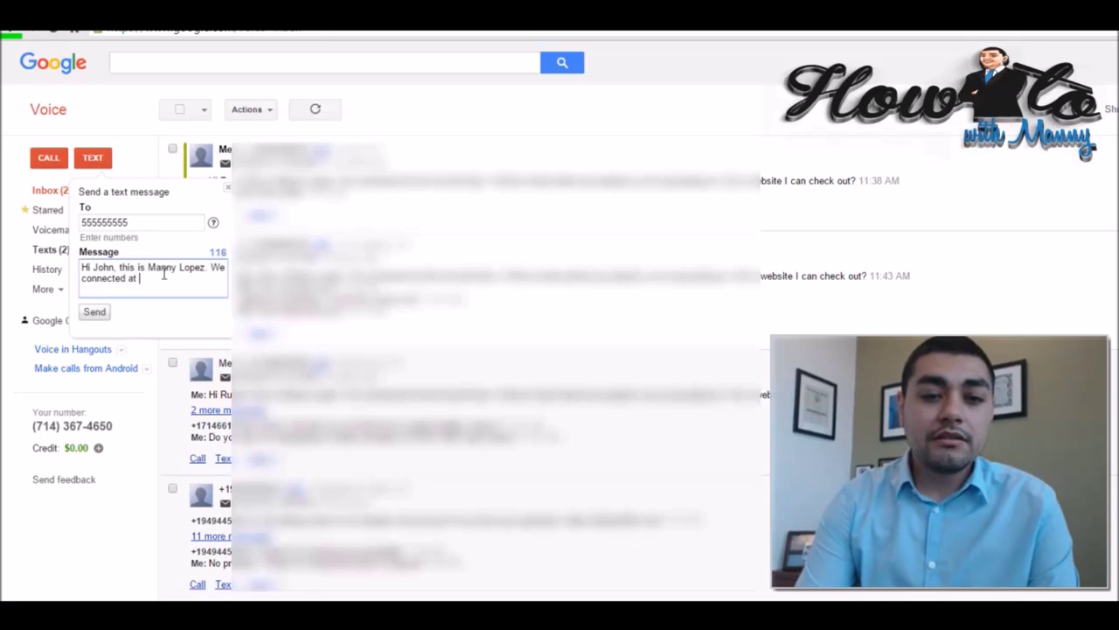
{"action": "type", "text": "the Ascent Expo"}
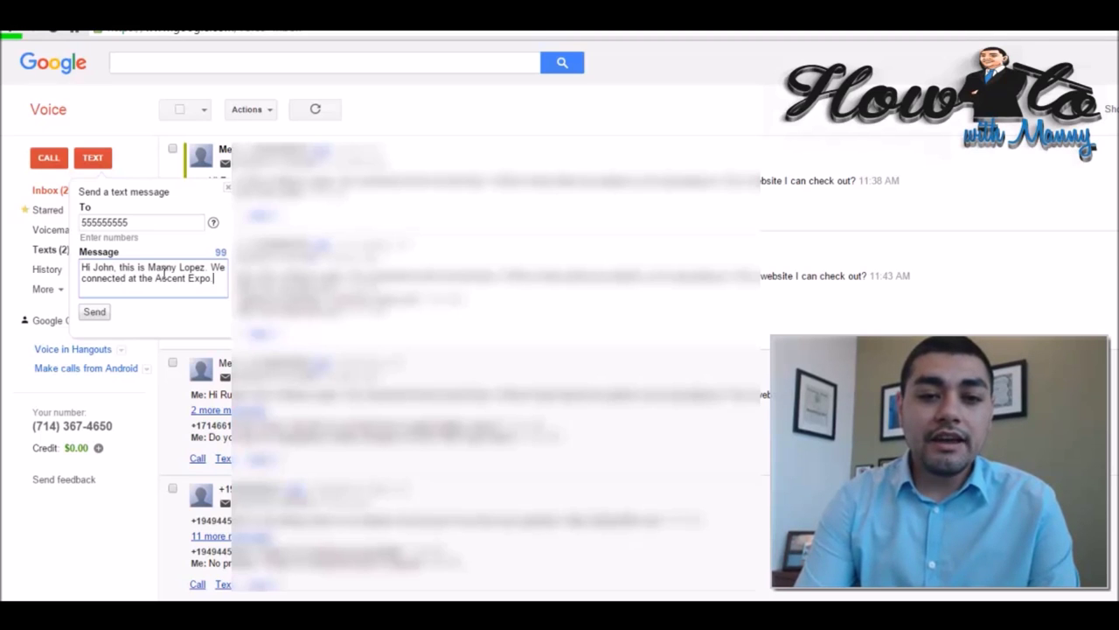
{"action": "key", "text": "BackSpace"}
{"action": "type", "text": ". Would ov"}
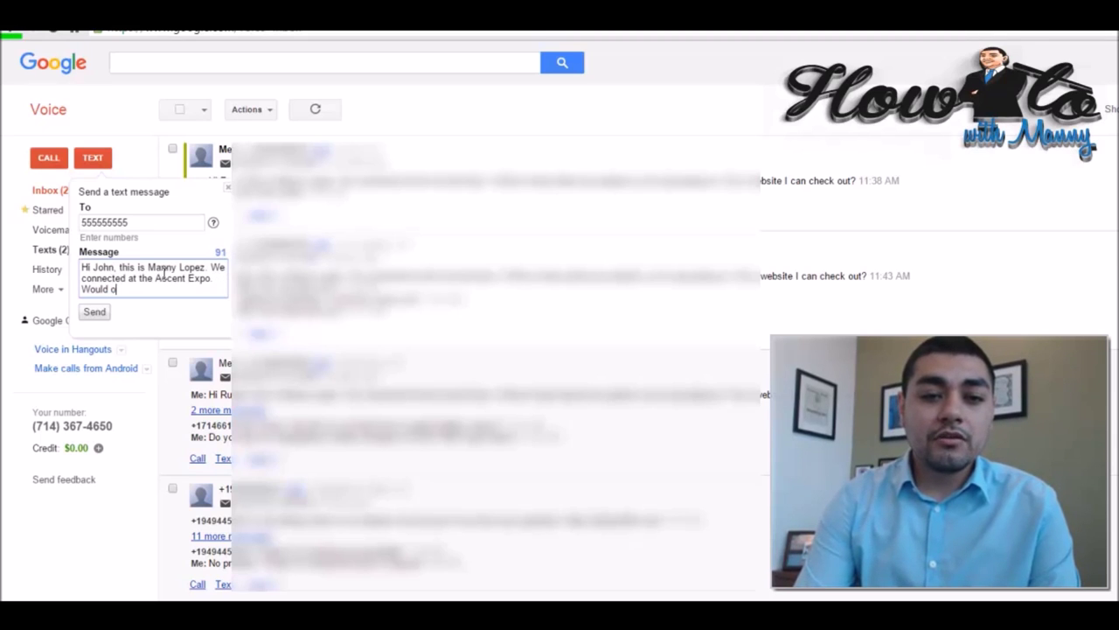
{"action": "key", "text": "BackSpace"}
{"action": "key", "text": "BackSpace"}
{"action": "type", "text": "love to lear"}
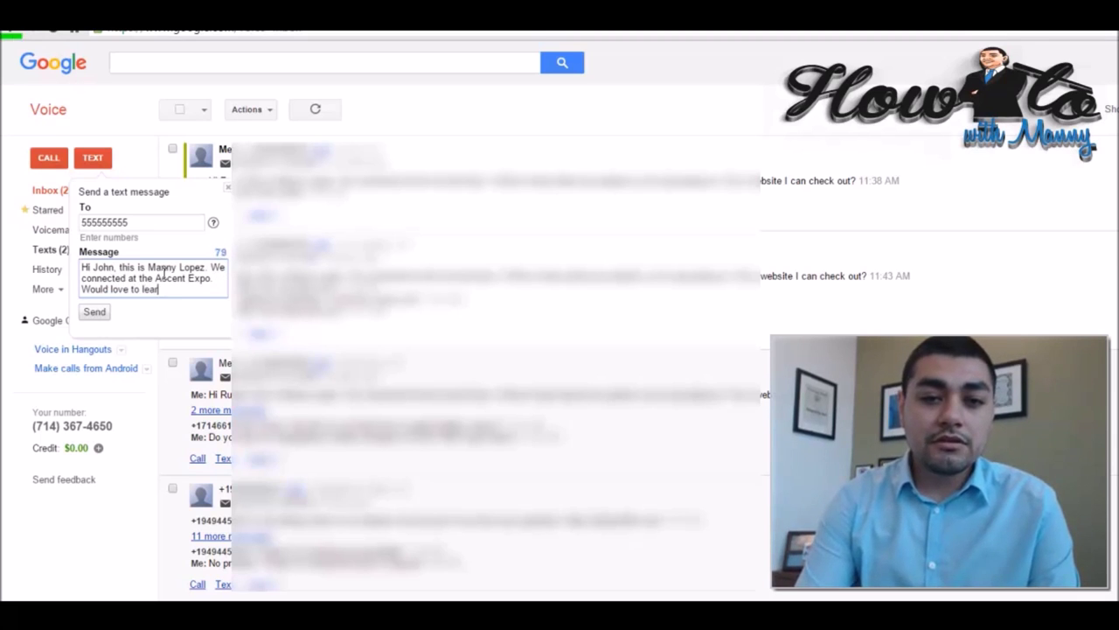
{"action": "type", "text": "n more about you. "}
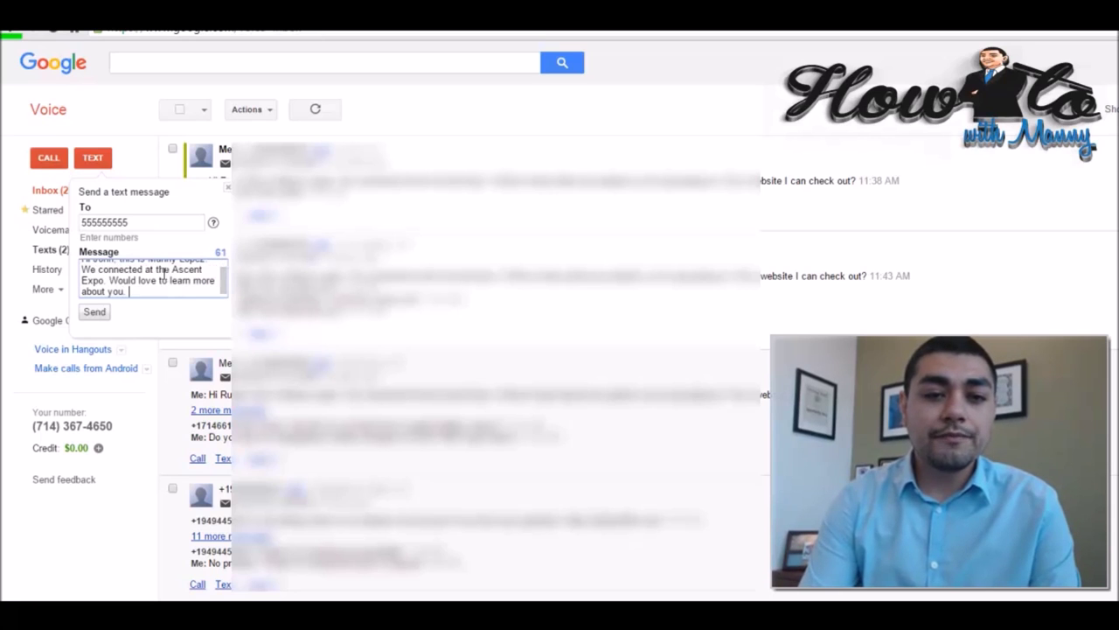
{"action": "type", "text": "Do you have a wb"}
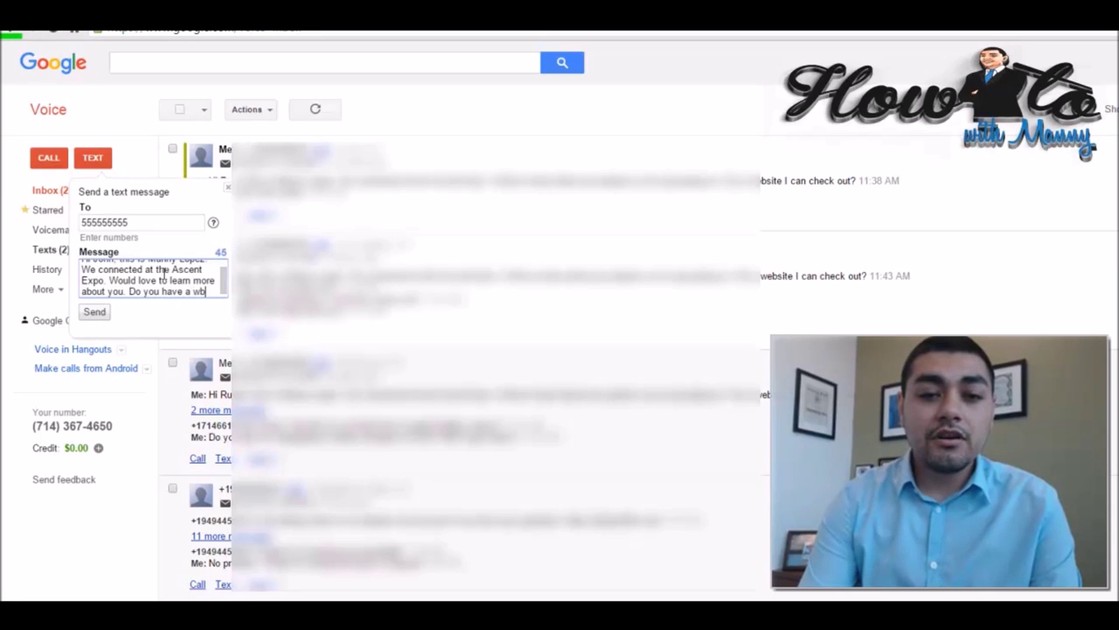
{"action": "key", "text": "BackSpace"}
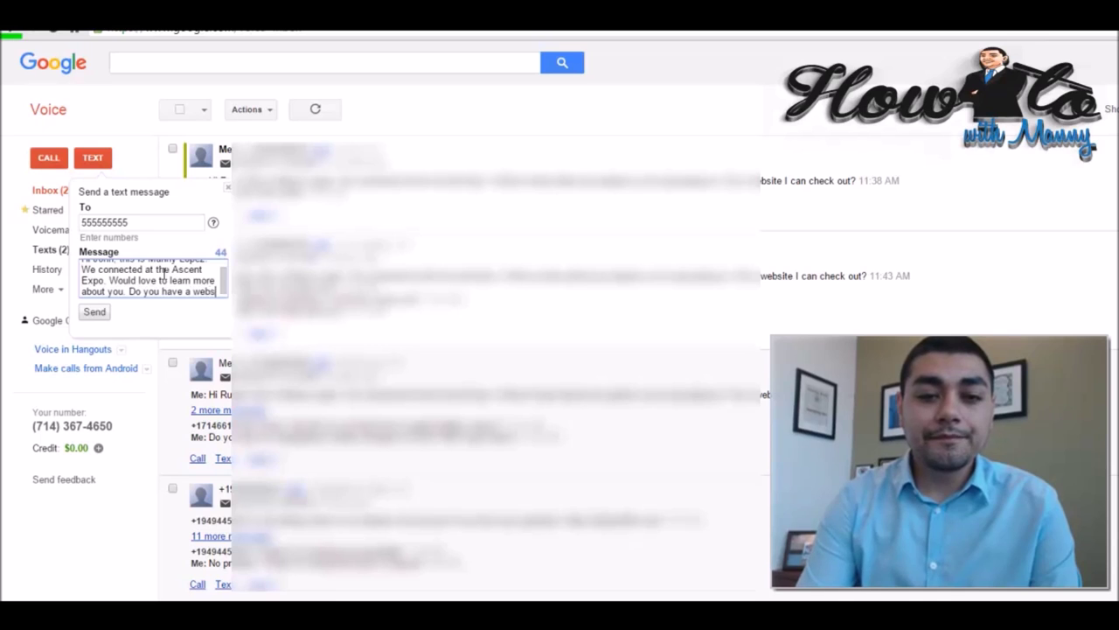
{"action": "type", "text": "ebsite ?"}
{"action": "key", "text": "BackSpace"}
{"action": "scroll", "coordinate": [162, 274], "scroll_direction": "up", "scroll_amount": 2}
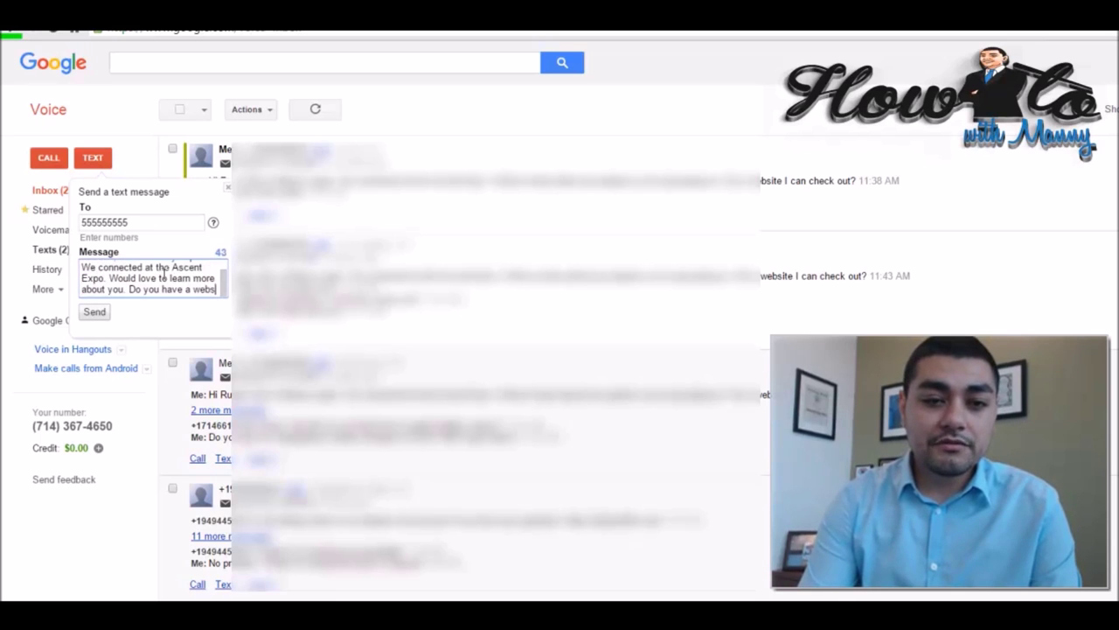
{"action": "scroll", "coordinate": [163, 274], "scroll_direction": "down", "scroll_amount": 1}
{"action": "type", "text": "I can check out"}
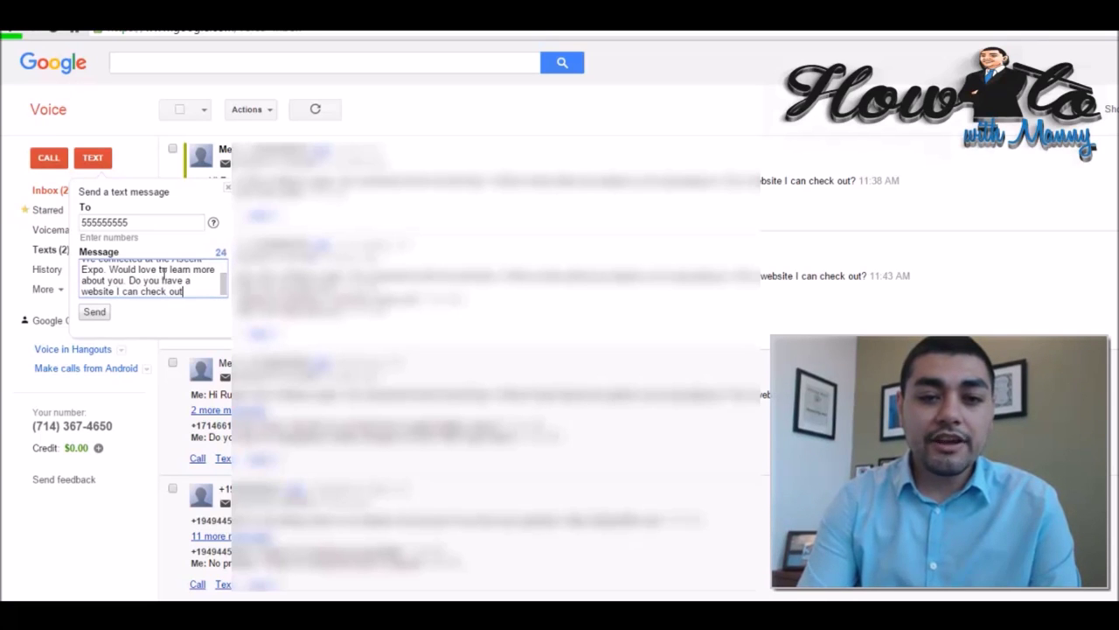
{"action": "type", "text": " online?"}
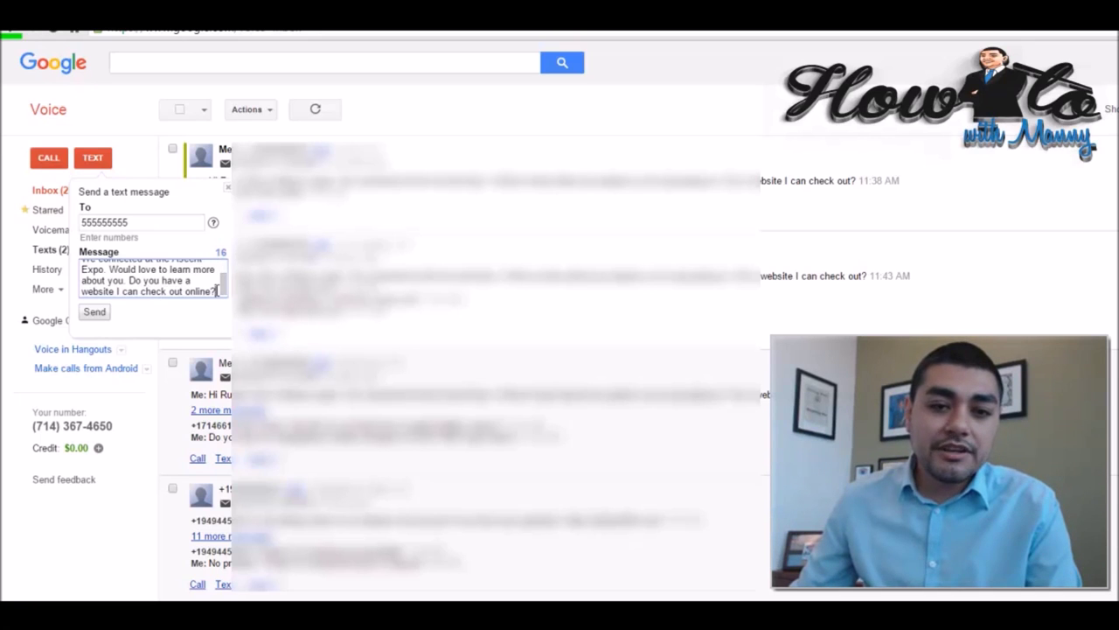
Select the entire follow-up message text and copy it to the clipboard.
{"action": "left_click_drag", "start_coordinate": [215, 291], "coordinate": [50, 245]}
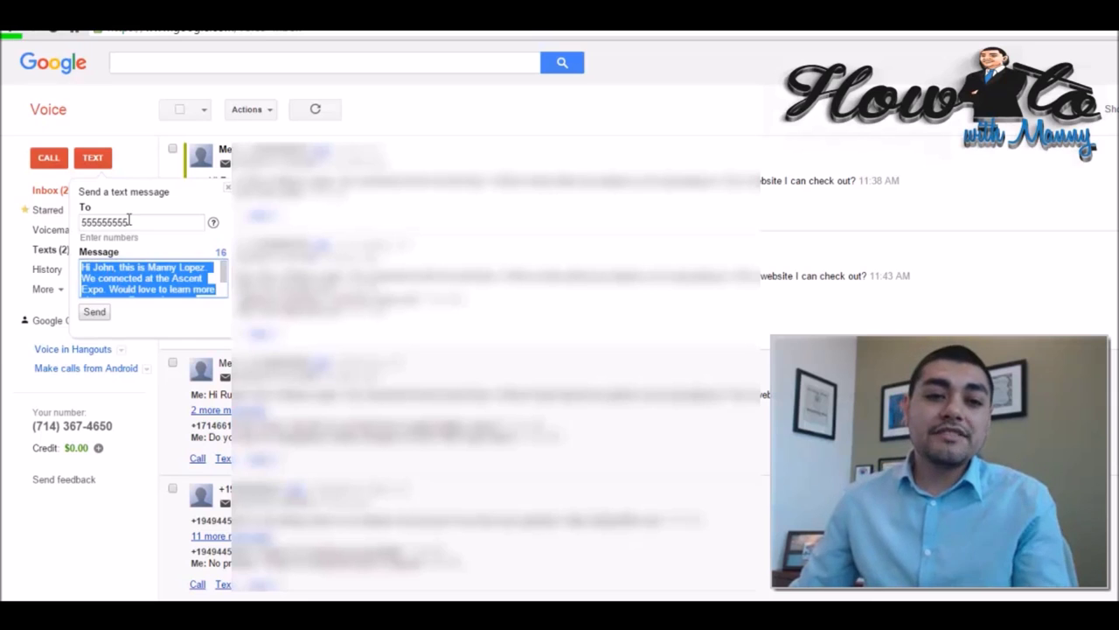
{"action": "left_click", "coordinate": [175, 224]}
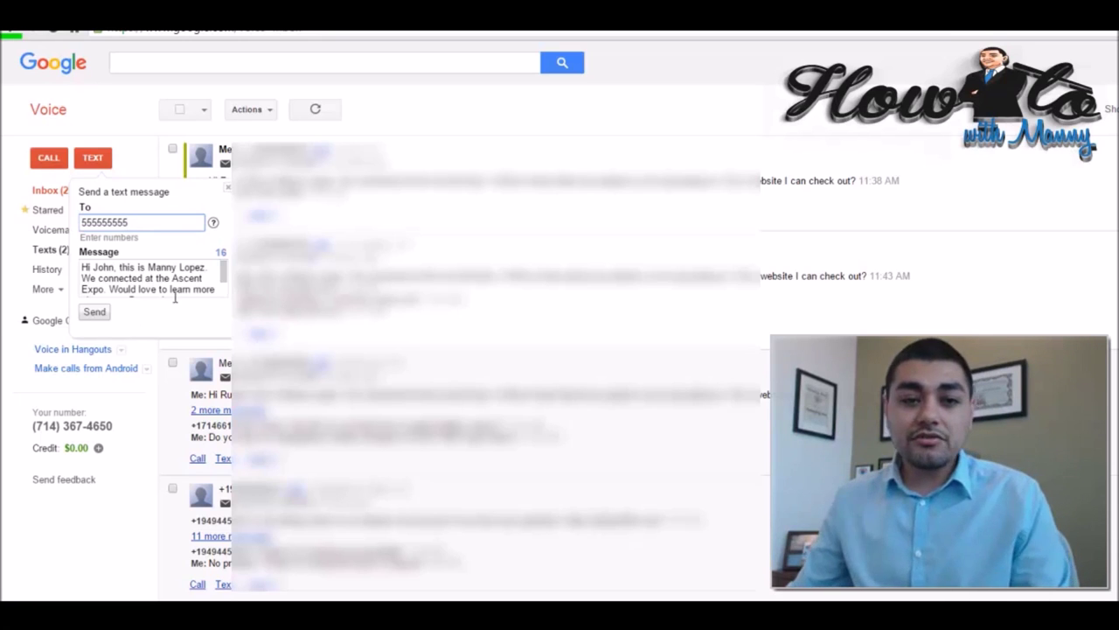
{"action": "left_click_drag", "start_coordinate": [81, 267], "coordinate": [280, 347]}
{"action": "key", "text": "ctrl+c"}
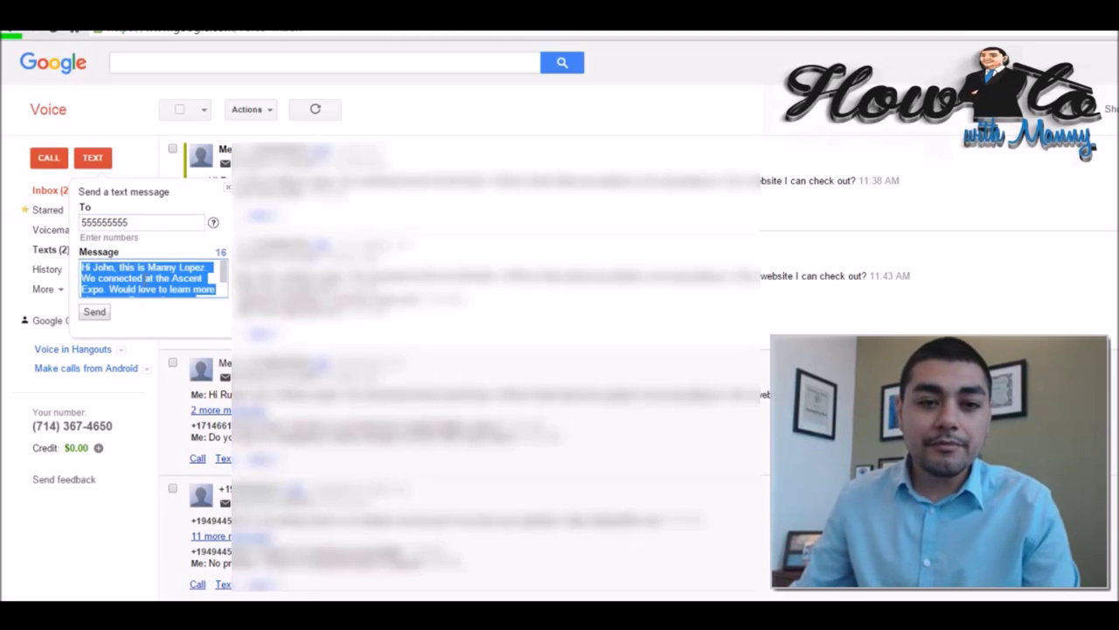
Send the first text, then fill a new text with a second number, the pasted template and a new first name.
{"action": "left_click", "coordinate": [143, 278]}
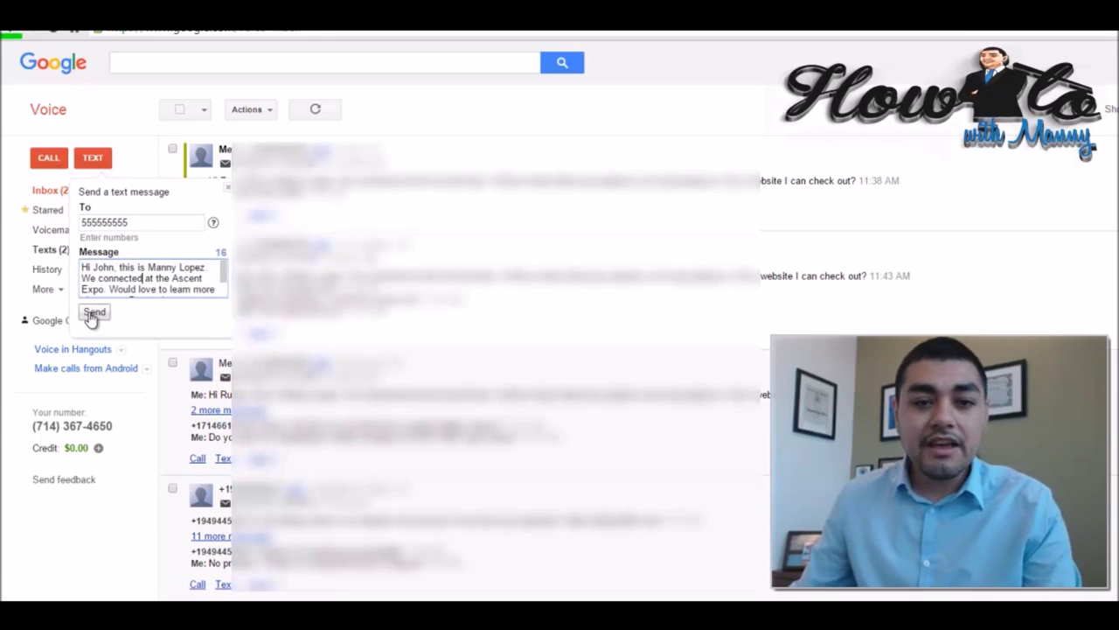
{"action": "left_click", "coordinate": [227, 186]}
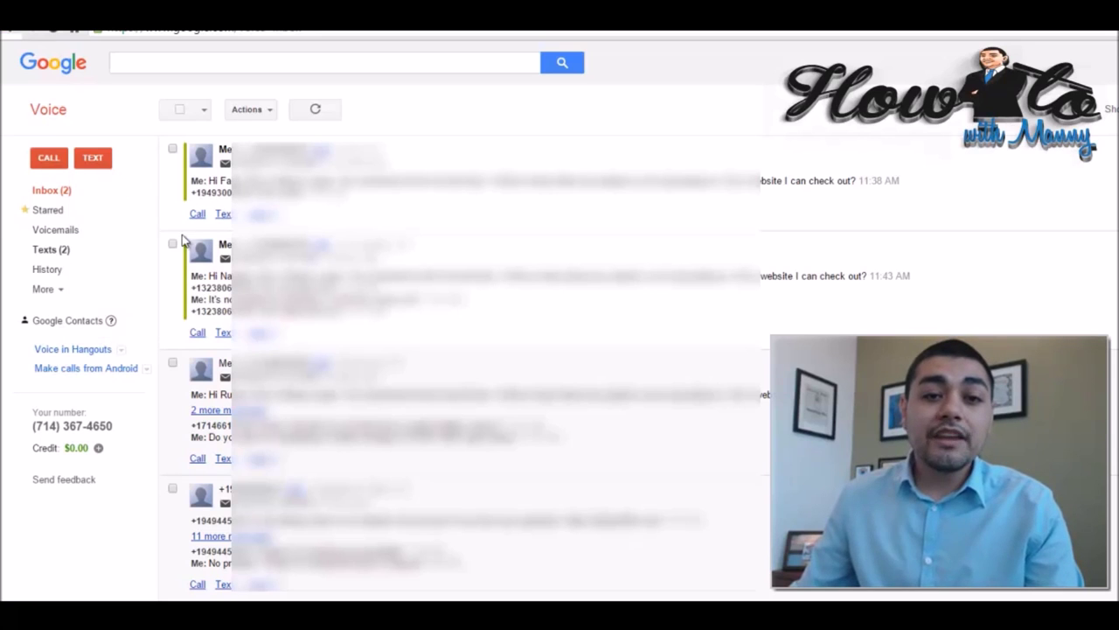
{"action": "left_click", "coordinate": [93, 157]}
{"action": "left_click", "coordinate": [127, 262]}
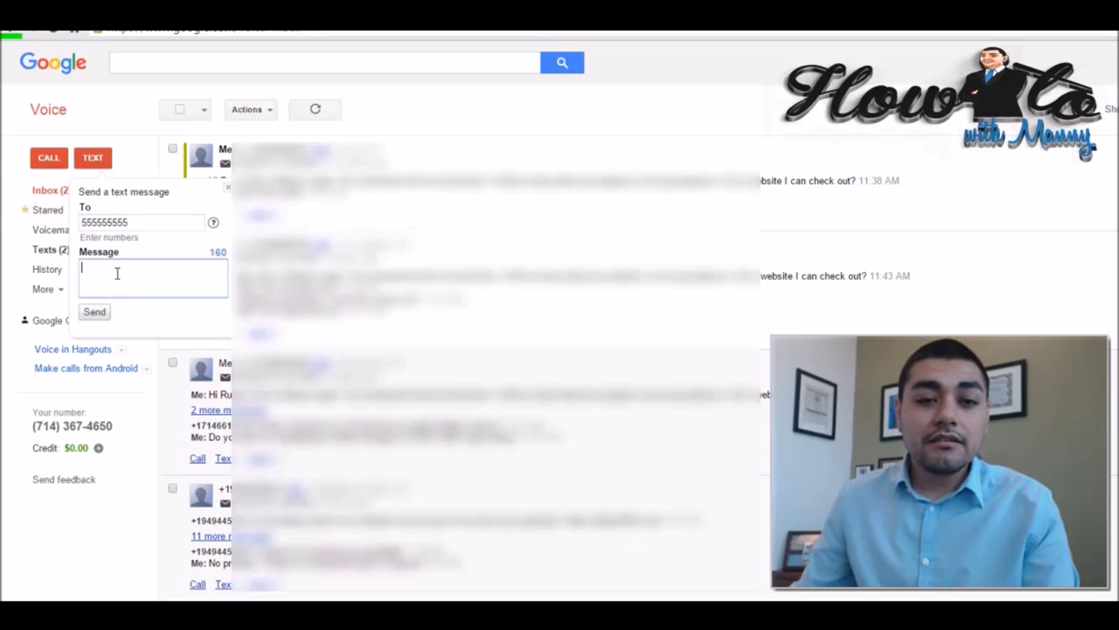
{"action": "key", "text": "ctrl+v"}
{"action": "left_click", "coordinate": [94, 222]}
{"action": "double_click", "coordinate": [95, 222]}
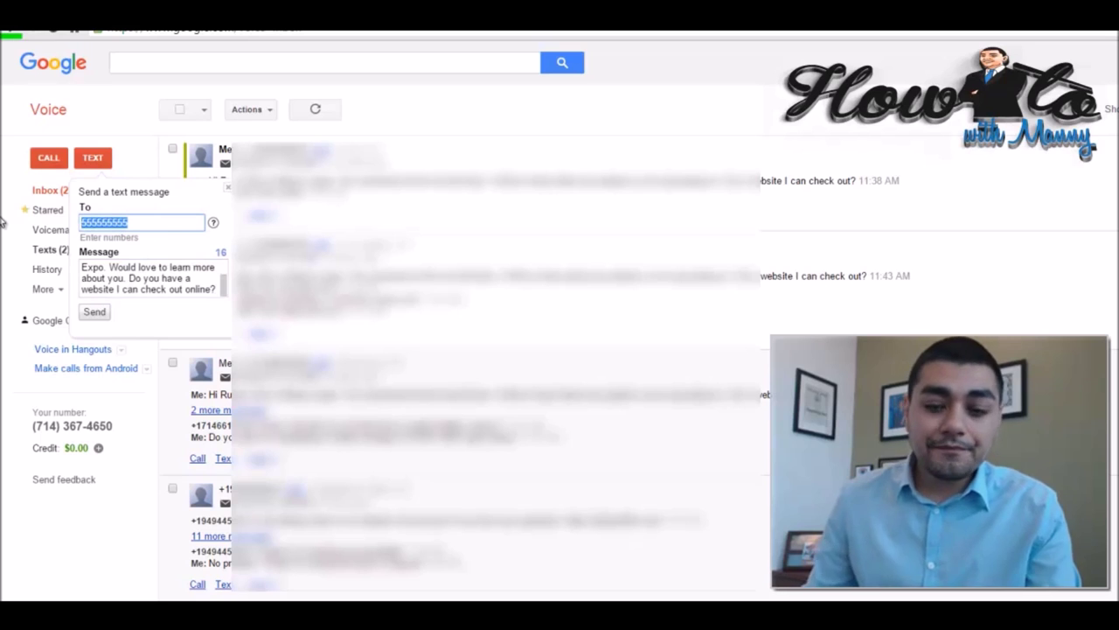
{"action": "type", "text": "4444444444"}
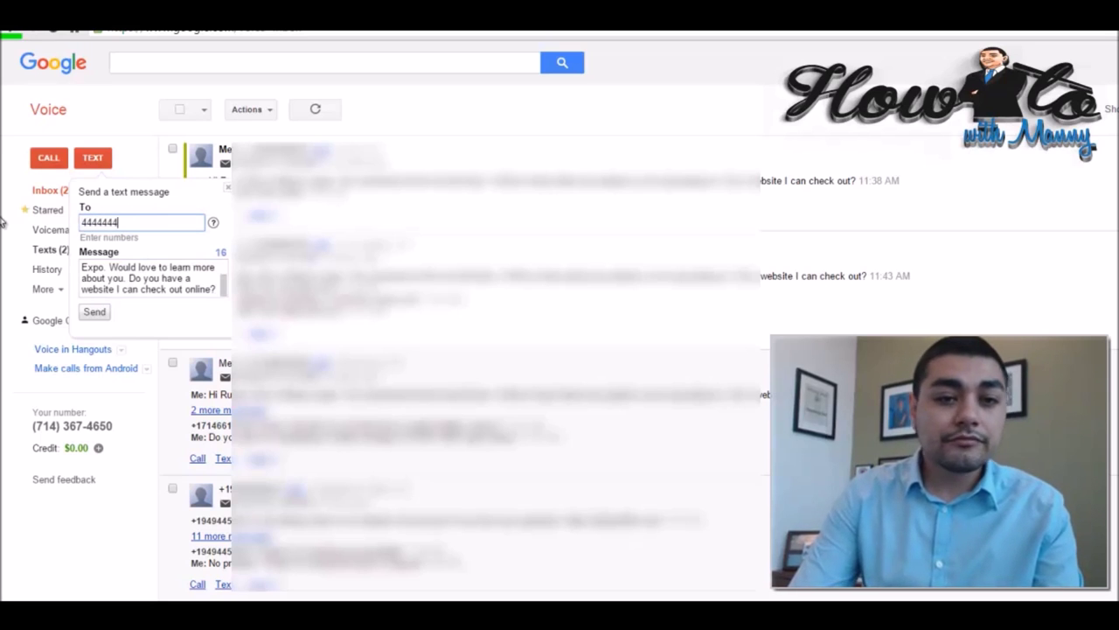
{"action": "double_click", "coordinate": [104, 267]}
{"action": "type", "text": "Jeff"}
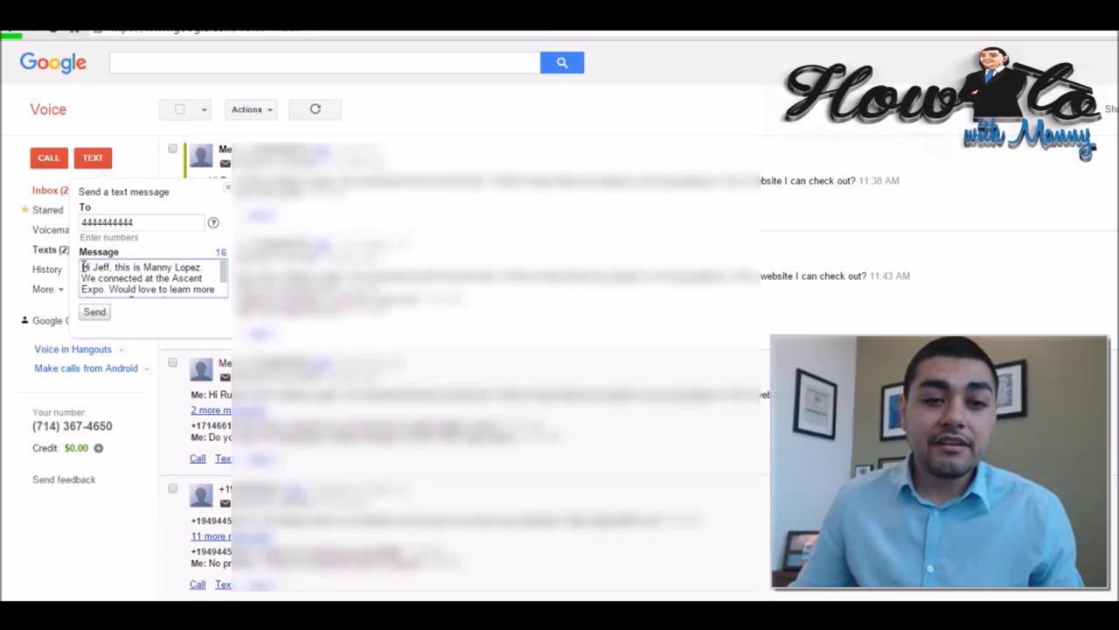
Close that draft and send the template to another number, greeting that recipient by first name.
{"action": "left_click_drag", "start_coordinate": [81, 265], "coordinate": [216, 290]}
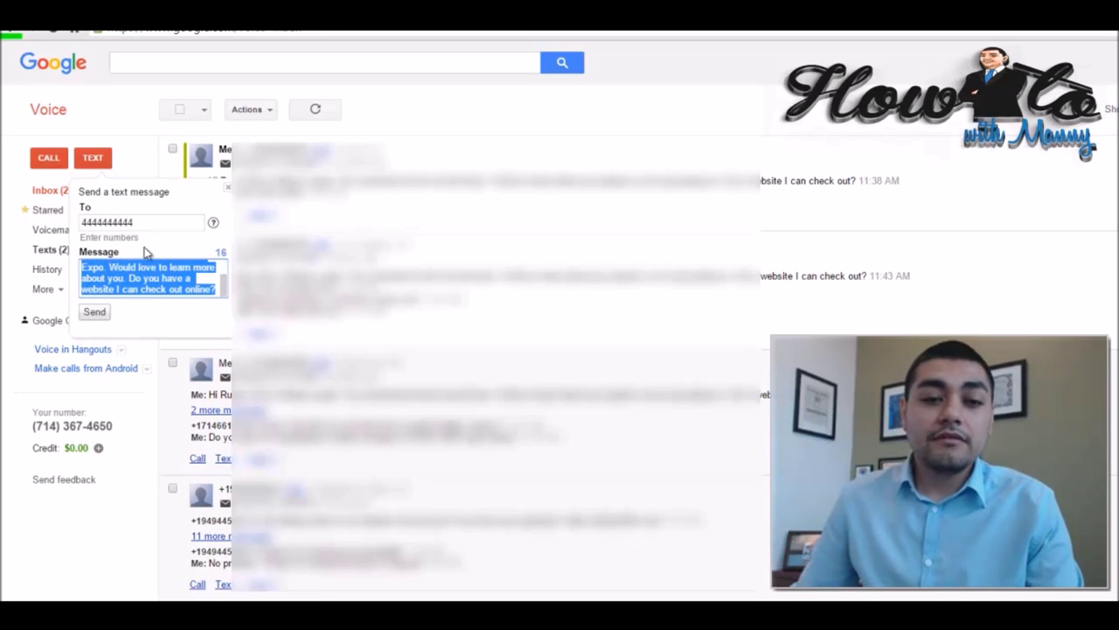
{"action": "left_click", "coordinate": [149, 278]}
{"action": "scroll", "coordinate": [149, 278], "scroll_direction": "up", "scroll_amount": 2}
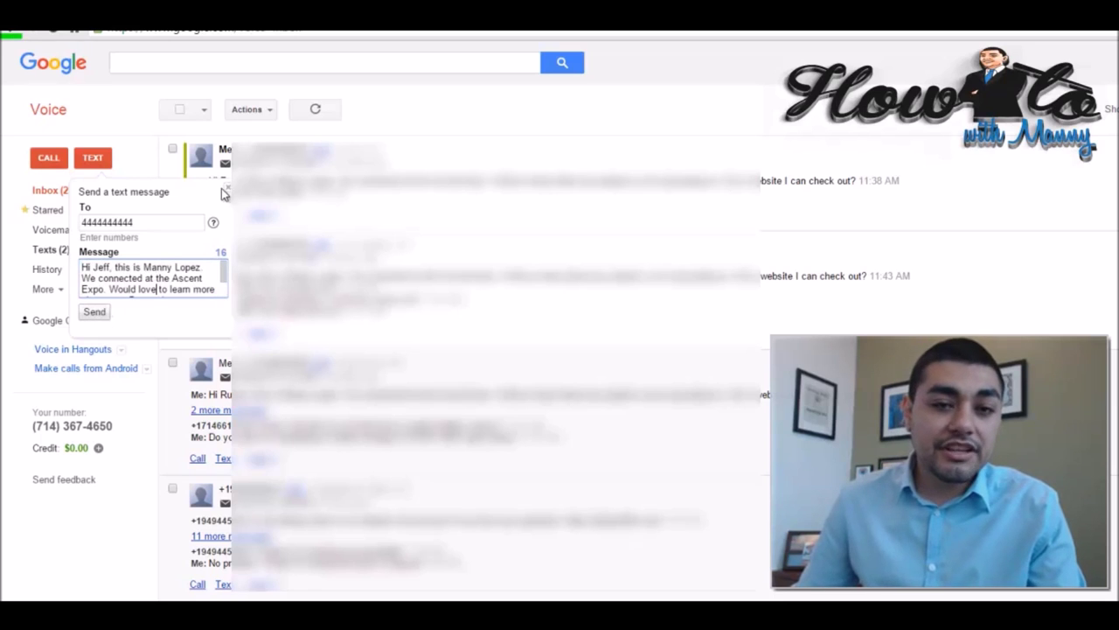
{"action": "left_click", "coordinate": [227, 185]}
{"action": "left_click", "coordinate": [92, 158]}
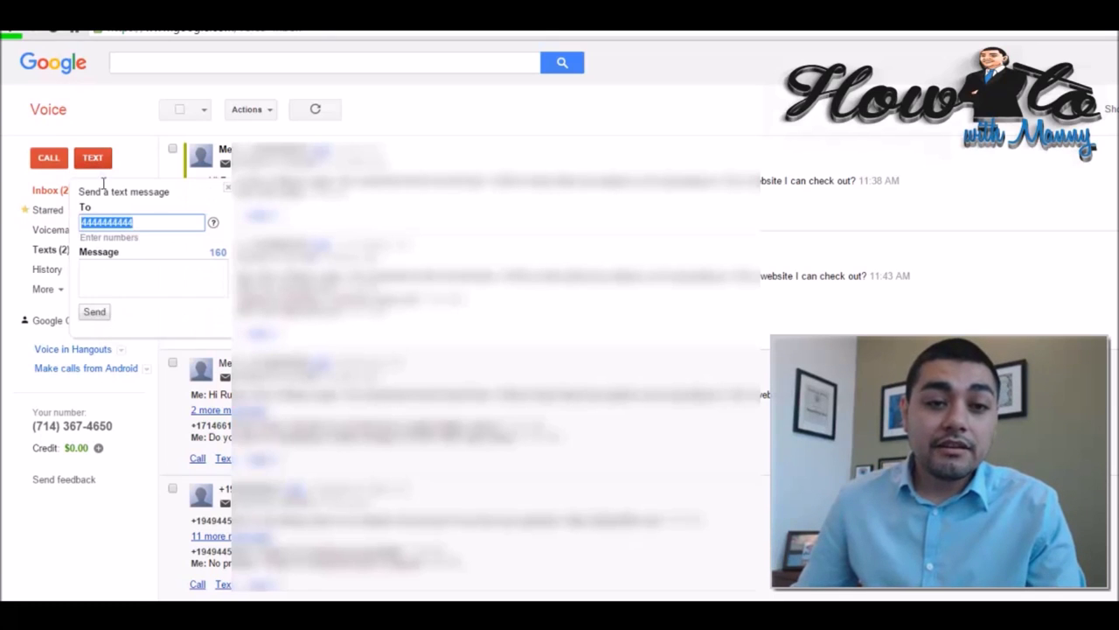
{"action": "left_click", "coordinate": [130, 271]}
{"action": "key", "text": "ctrl+v"}
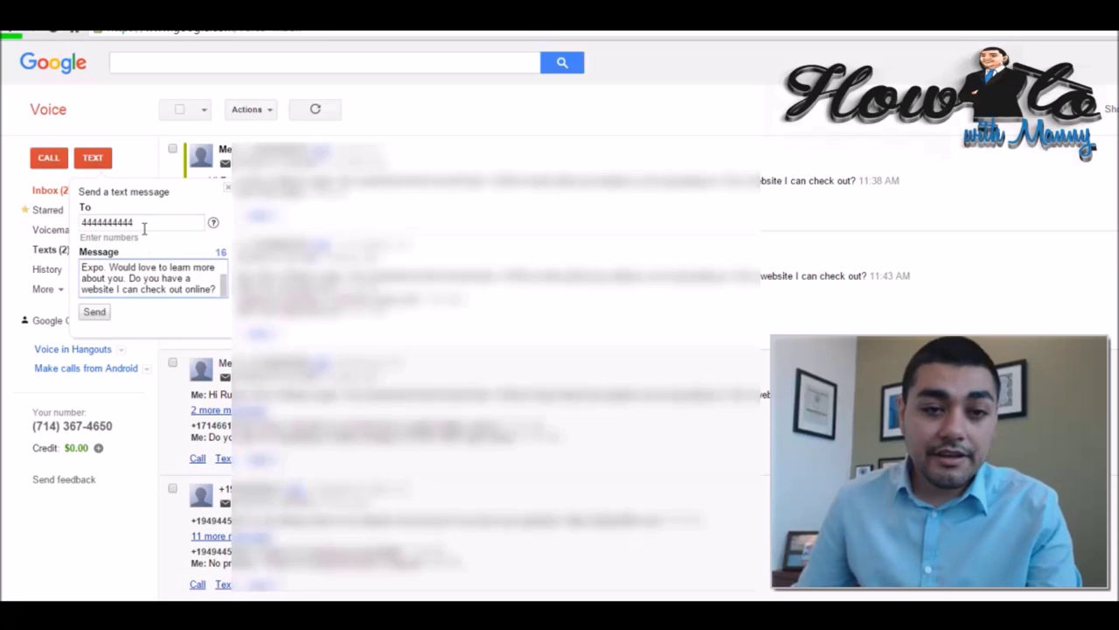
{"action": "type", "text": "3333333333"}
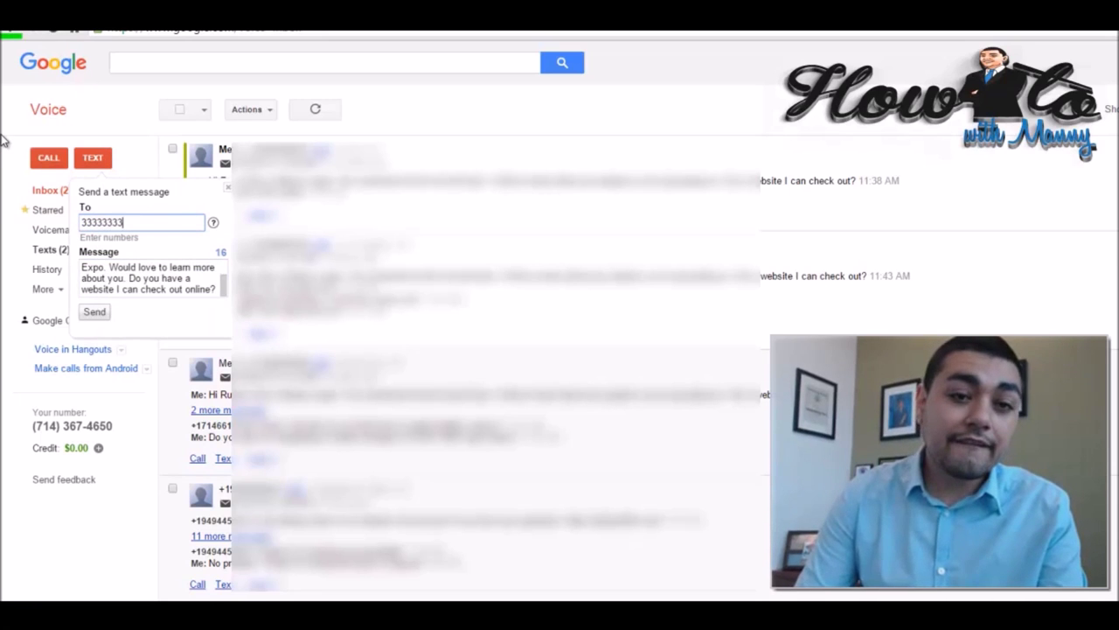
{"action": "key", "text": "Tab"}
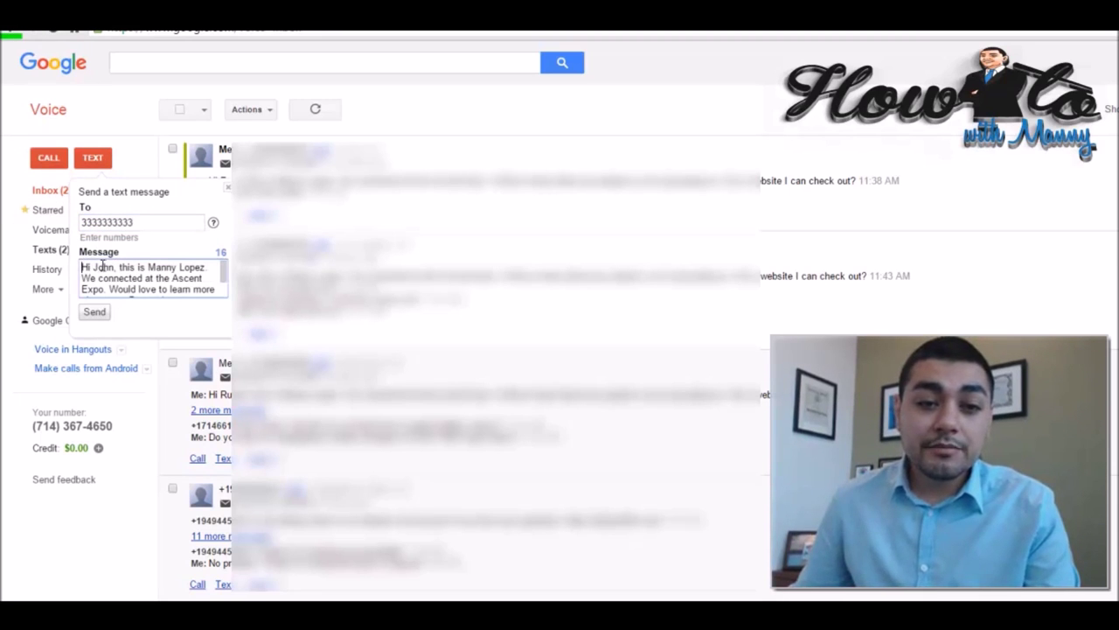
{"action": "double_click", "coordinate": [102, 267]}
{"action": "type", "text": "Michael"}
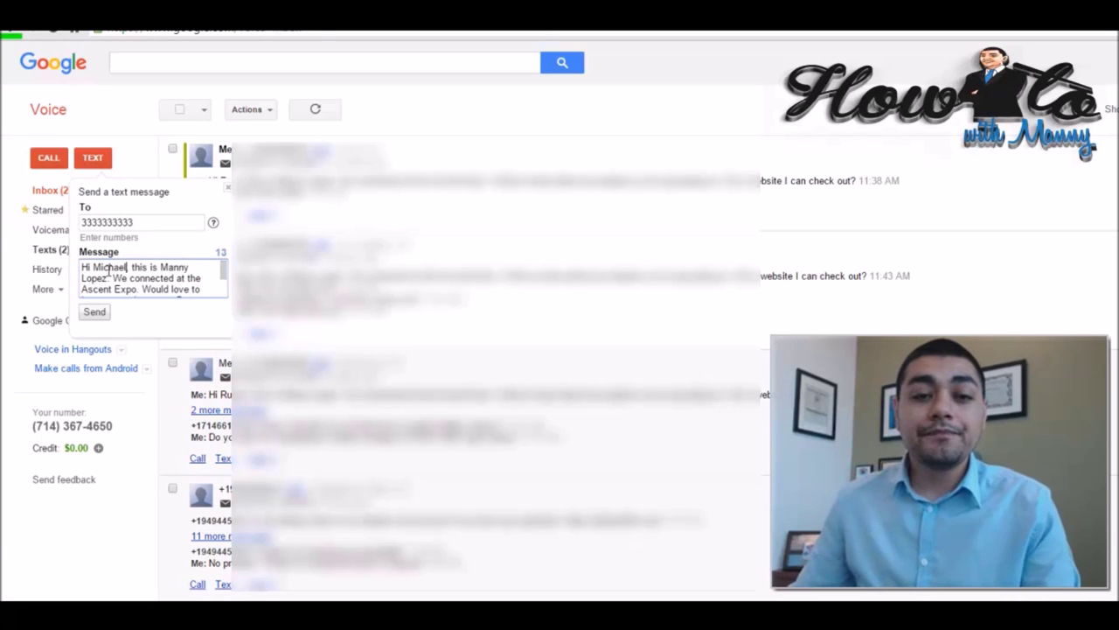
{"action": "left_click", "coordinate": [94, 312]}
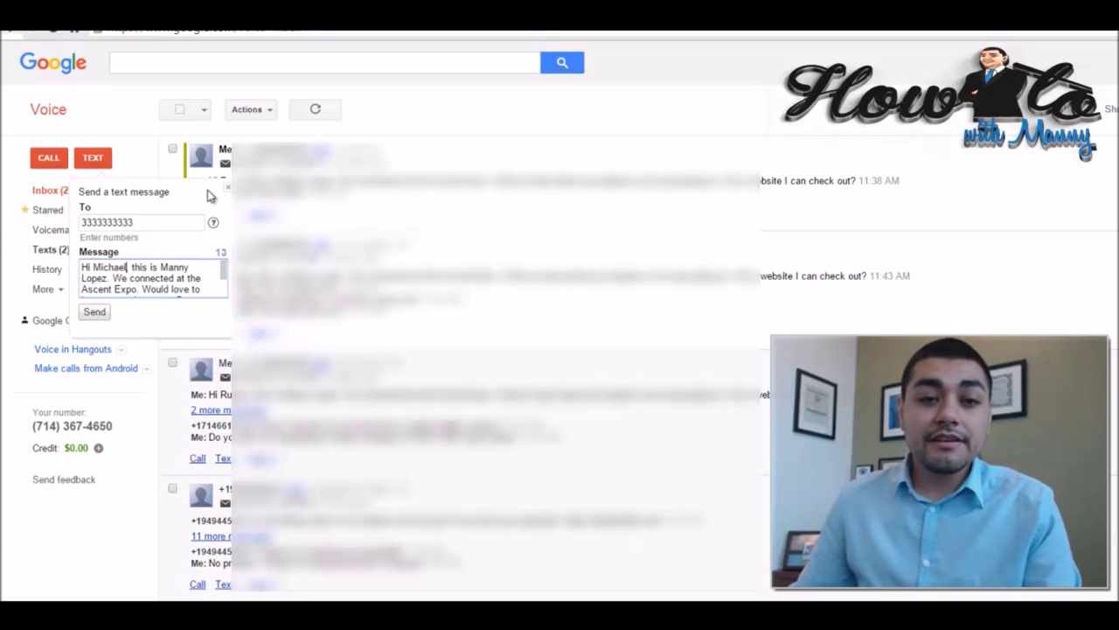
Send the pasted template to one more number, substituting that recipient's first name.
{"action": "left_click", "coordinate": [92, 158]}
{"action": "type", "text": "7777777777"}
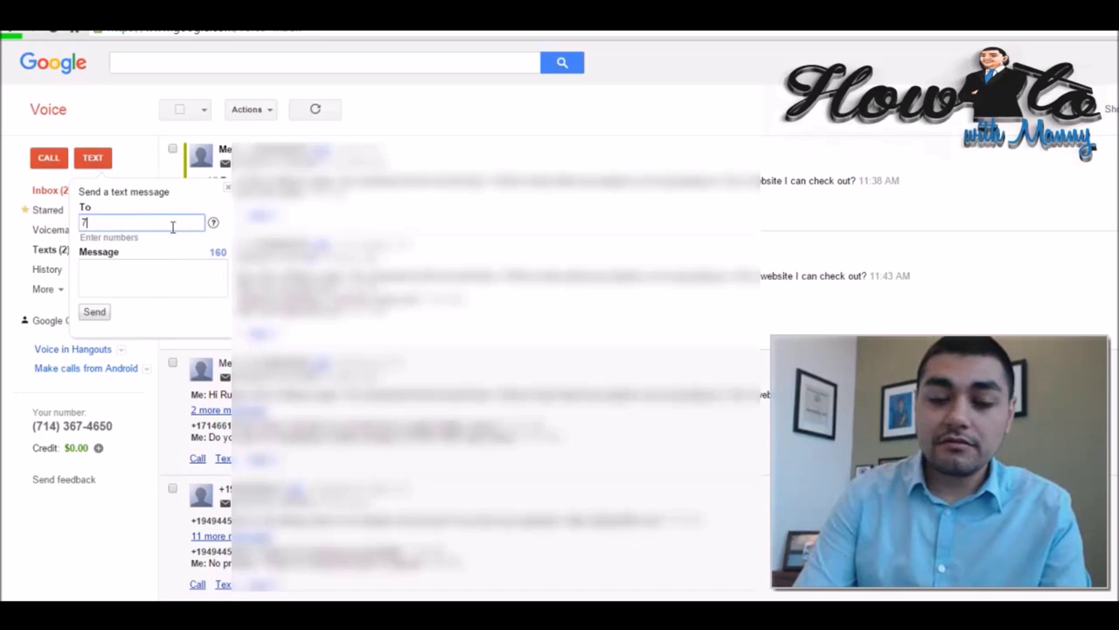
{"action": "key", "text": "Tab"}
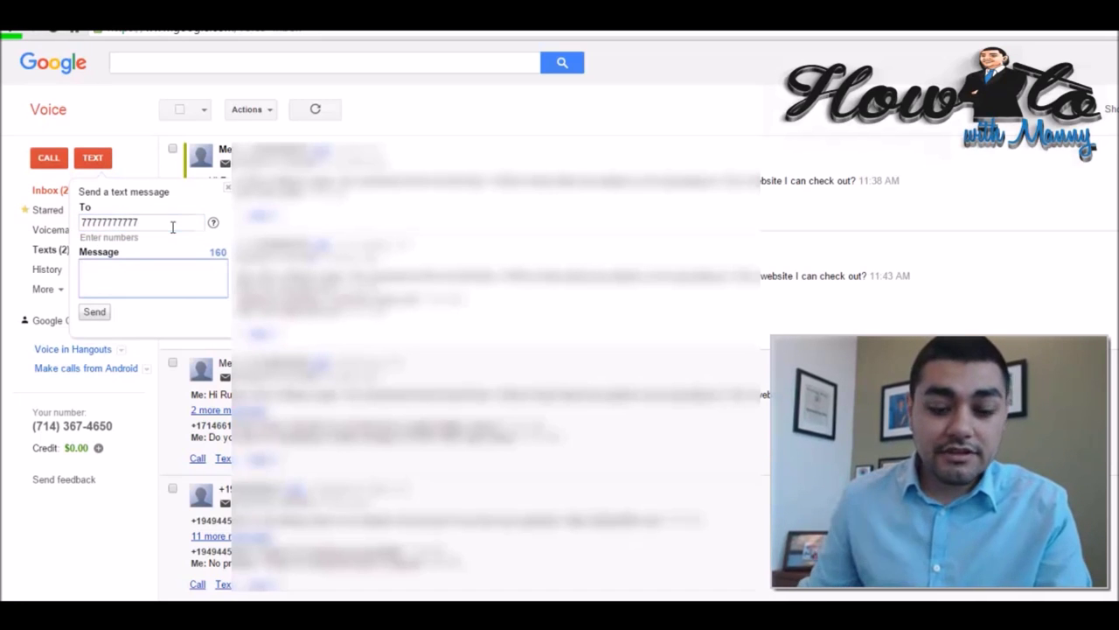
{"action": "type", "text": "Hi John, this is Manny Lopez. We connected at the Ascent Expo. Would love to learn more about you. Do you have a website I can check out online?"}
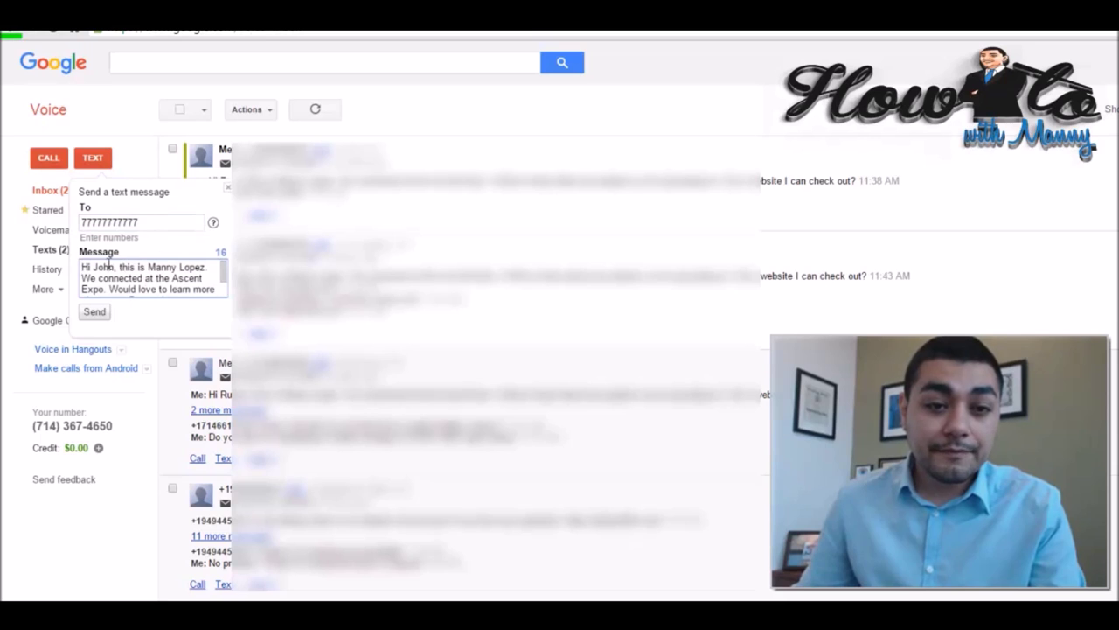
{"action": "double_click", "coordinate": [104, 267]}
{"action": "type", "text": "Isaac"}
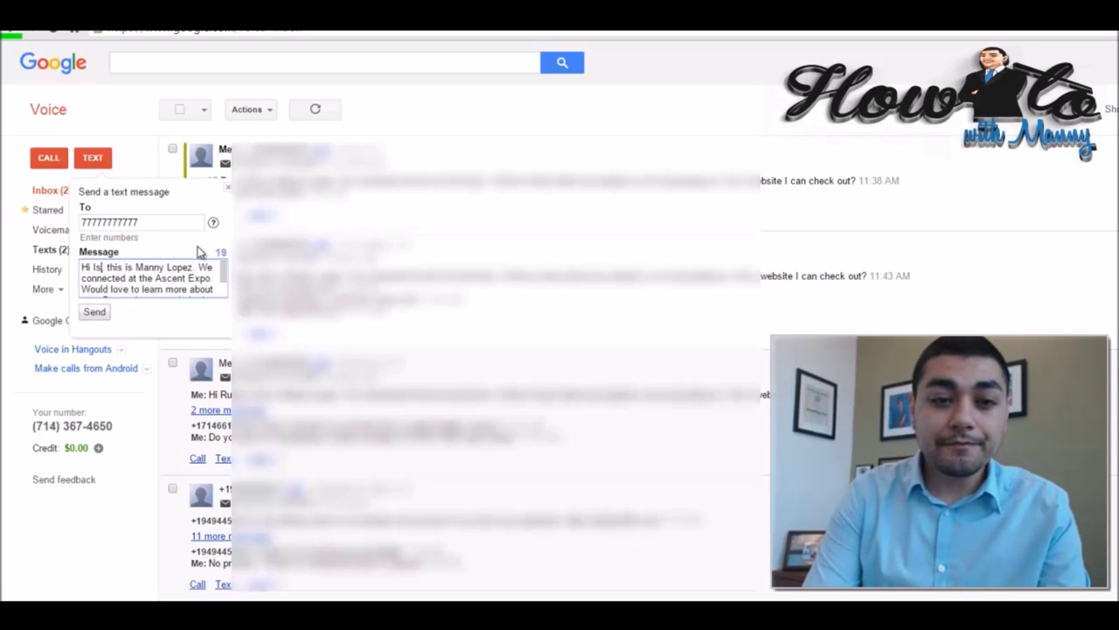
{"action": "left_click", "coordinate": [102, 310]}
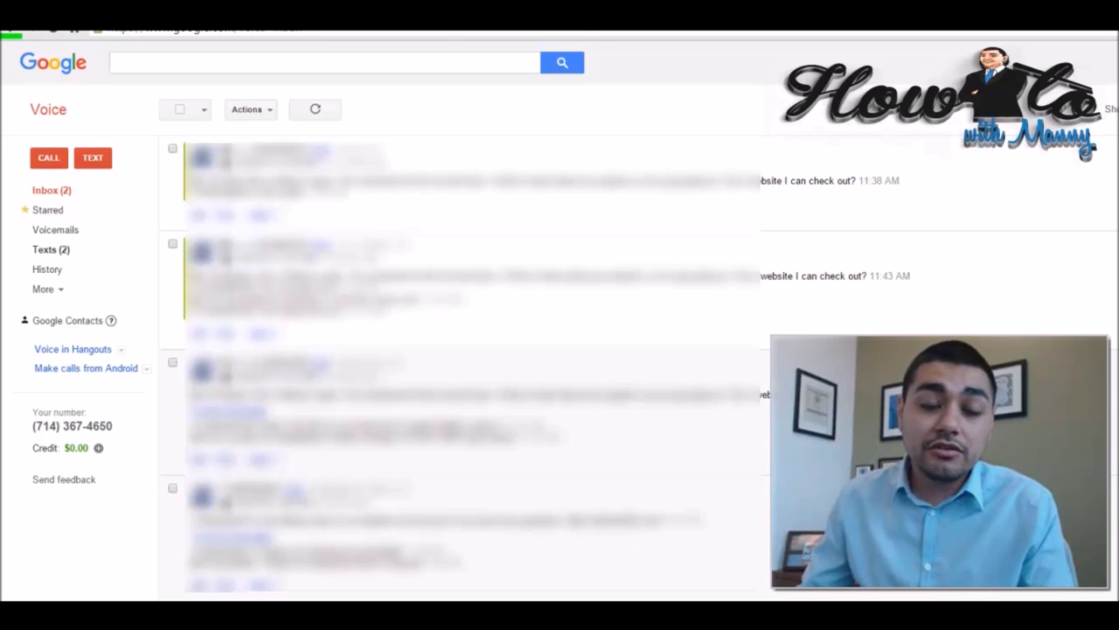
{"action": "left_click", "coordinate": [92, 159]}
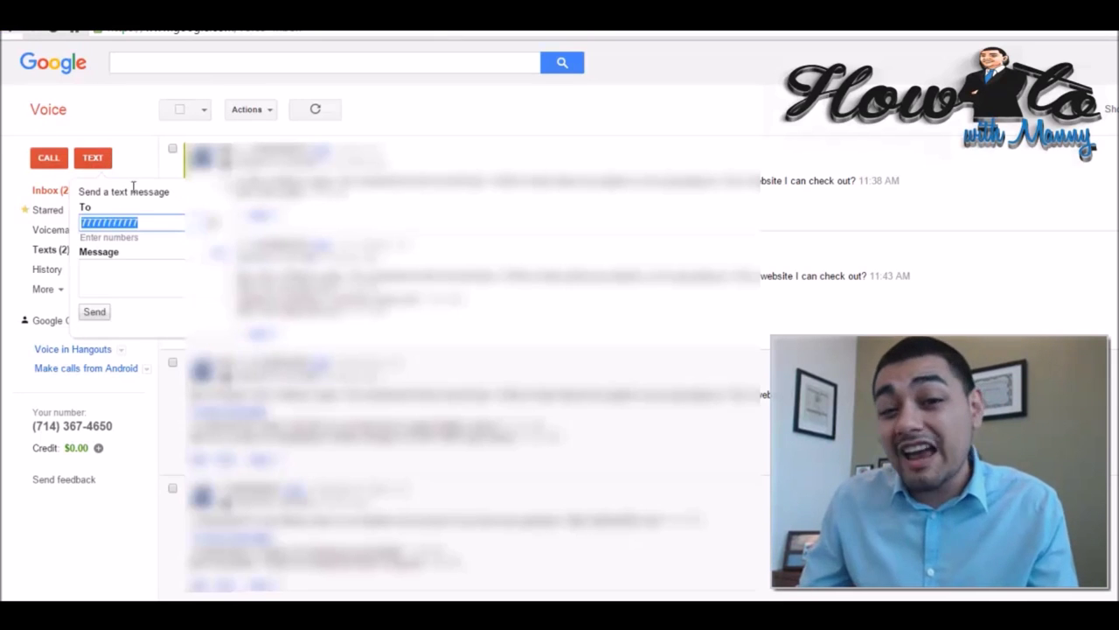
Try several comma-separated recipient numbers, remove them, paste the template, then close the form unsent.
{"action": "left_click", "coordinate": [161, 226]}
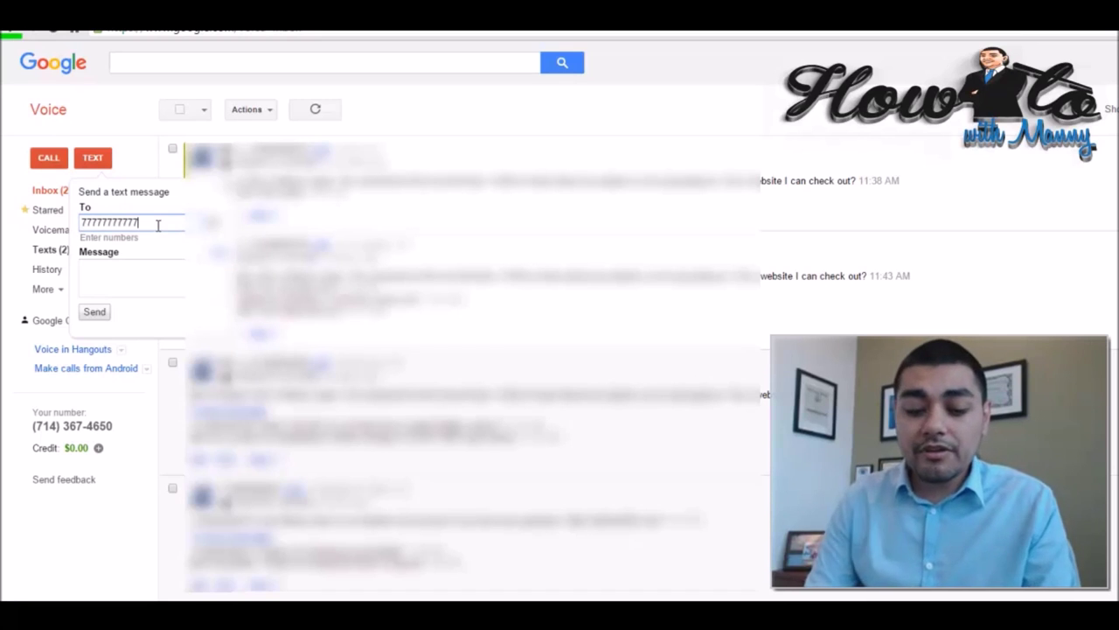
{"action": "type", "text": ", "}
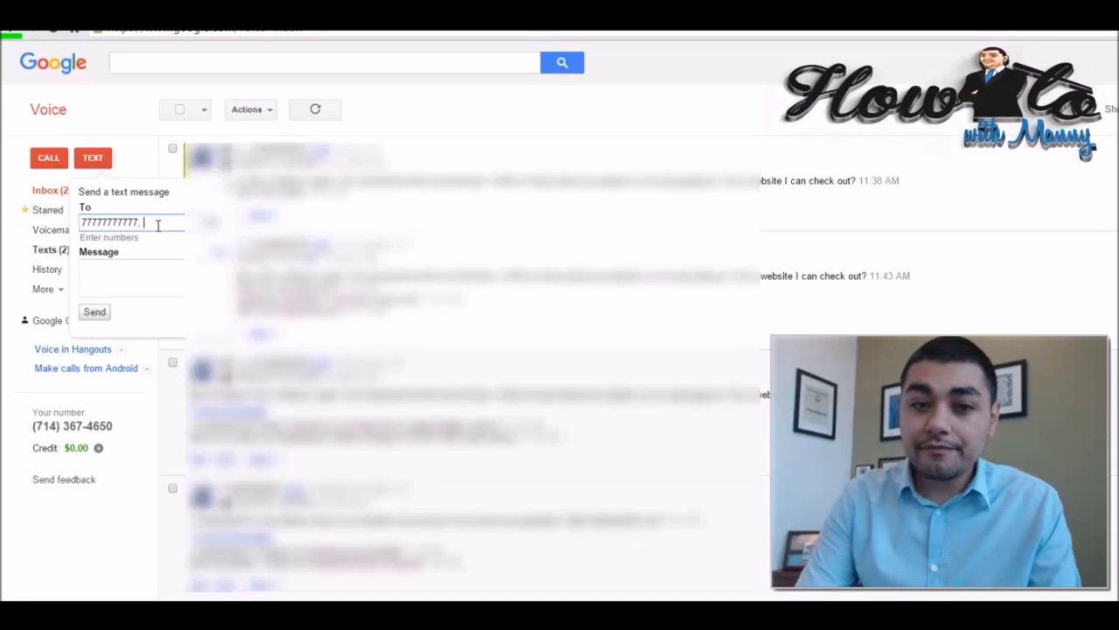
{"action": "type", "text": "4"}
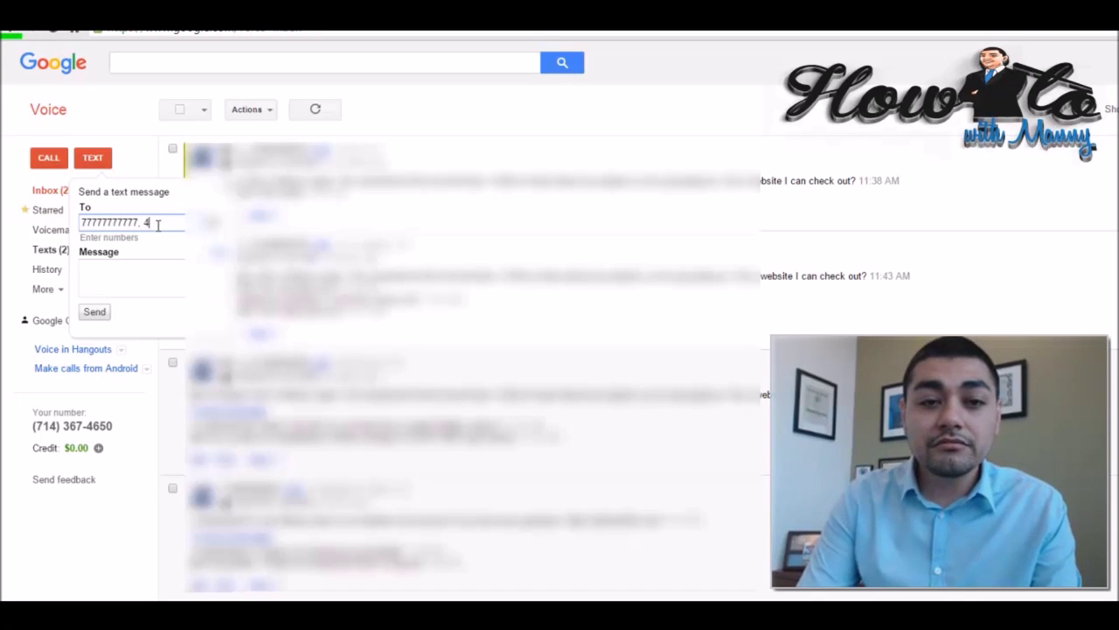
{"action": "type", "text": "7777777"}
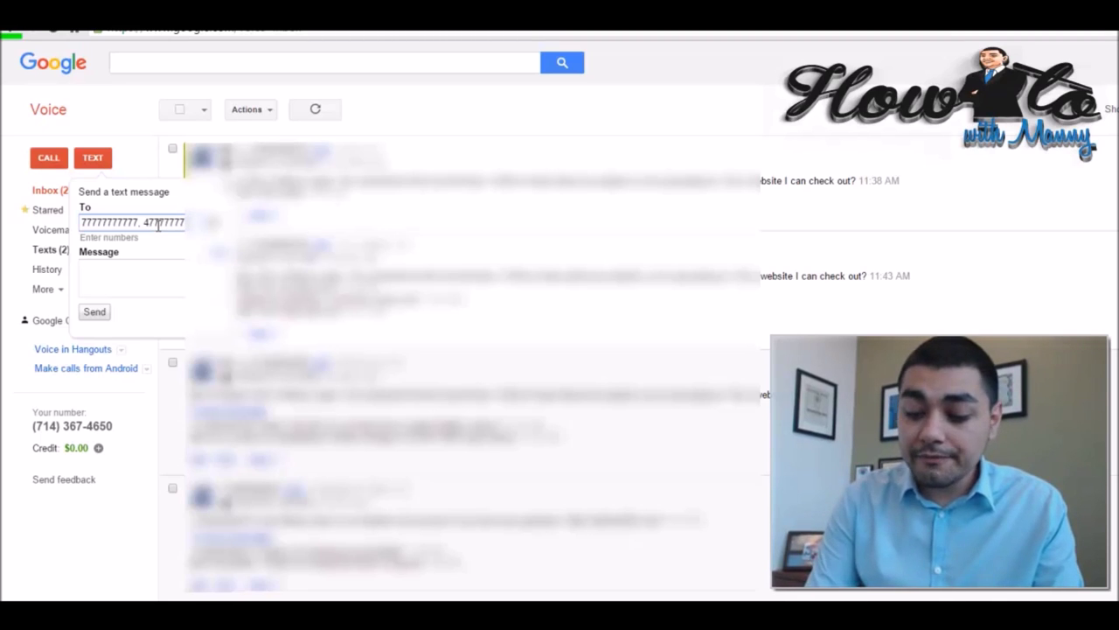
{"action": "type", "text": ", 77877"}
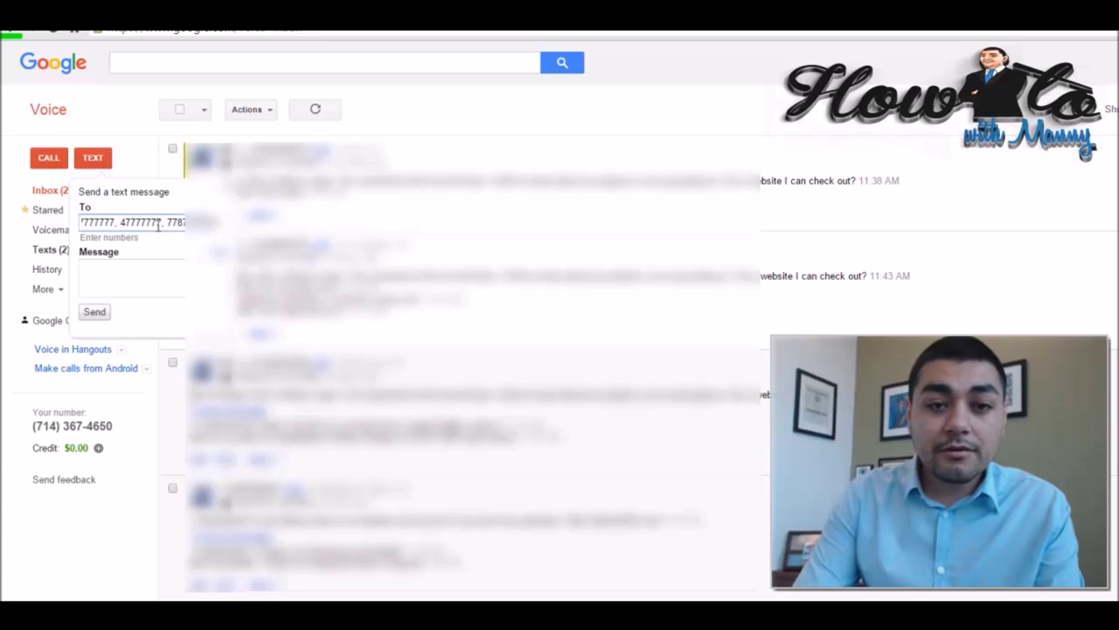
{"action": "key", "text": "BackSpace"}
{"action": "key", "text": "BackSpace"}
{"action": "key", "text": "BackSpace"}
{"action": "key", "text": "BackSpace"}
{"action": "key", "text": "BackSpace"}
{"action": "key", "text": "BackSpace"}
{"action": "key", "text": "BackSpace"}
{"action": "key", "text": "BackSpace"}
{"action": "key", "text": "BackSpace"}
{"action": "key", "text": "BackSpace"}
{"action": "key", "text": "BackSpace"}
{"action": "key", "text": "BackSpace"}
{"action": "key", "text": "BackSpace"}
{"action": "key", "text": "BackSpace"}
{"action": "key", "text": "BackSpace"}
{"action": "key", "text": "BackSpace"}
{"action": "key", "text": "BackSpace"}
{"action": "key", "text": "BackSpace"}
{"action": "key", "text": "BackSpace"}
{"action": "key", "text": "BackSpace"}
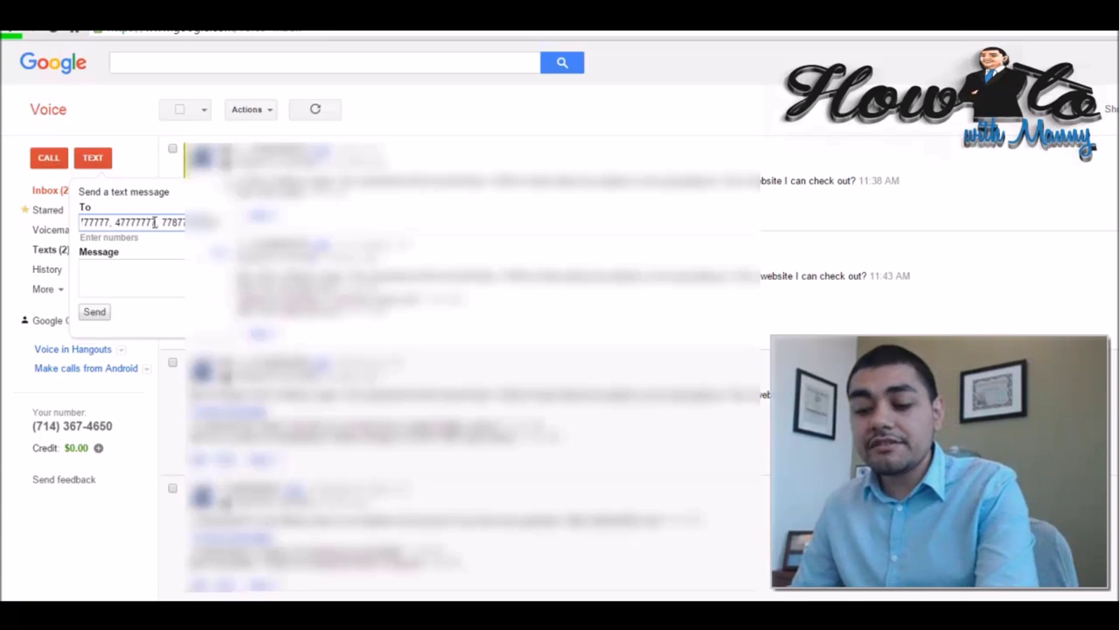
{"action": "left_click", "coordinate": [140, 272]}
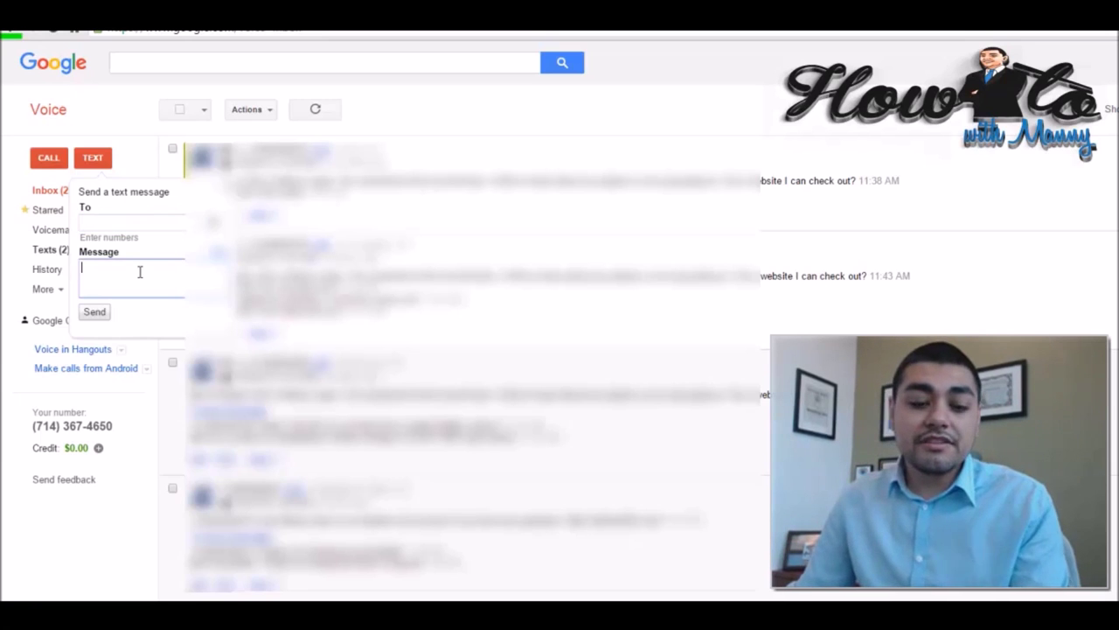
{"action": "key", "text": "ctrl+v"}
{"action": "scroll", "coordinate": [105, 285], "scroll_direction": "up", "scroll_amount": 2}
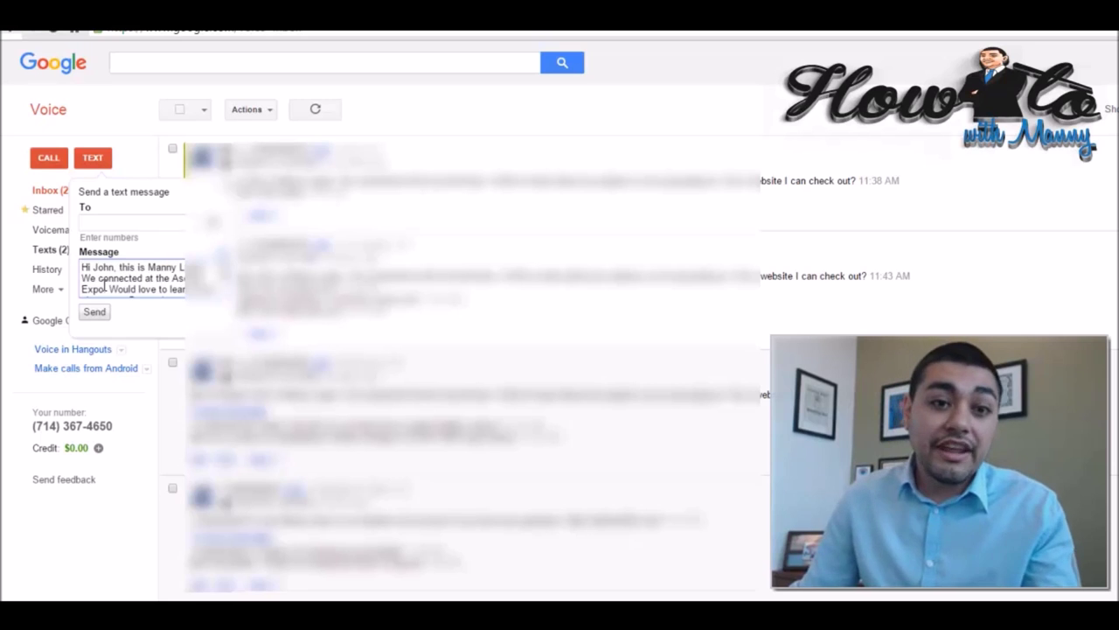
{"action": "double_click", "coordinate": [105, 267]}
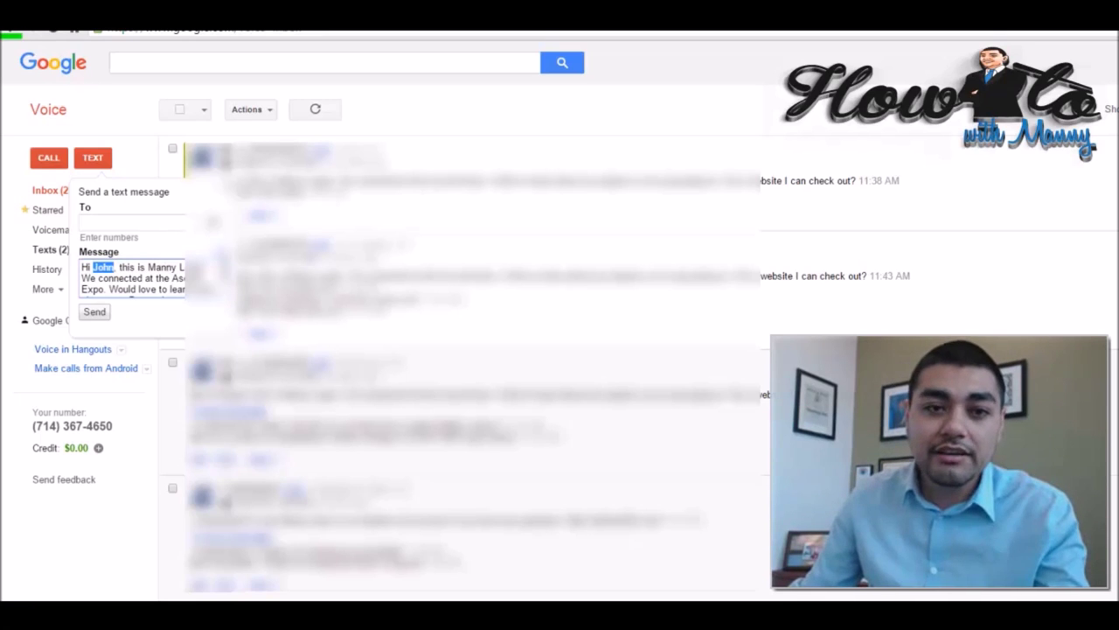
{"action": "key", "text": "Escape"}
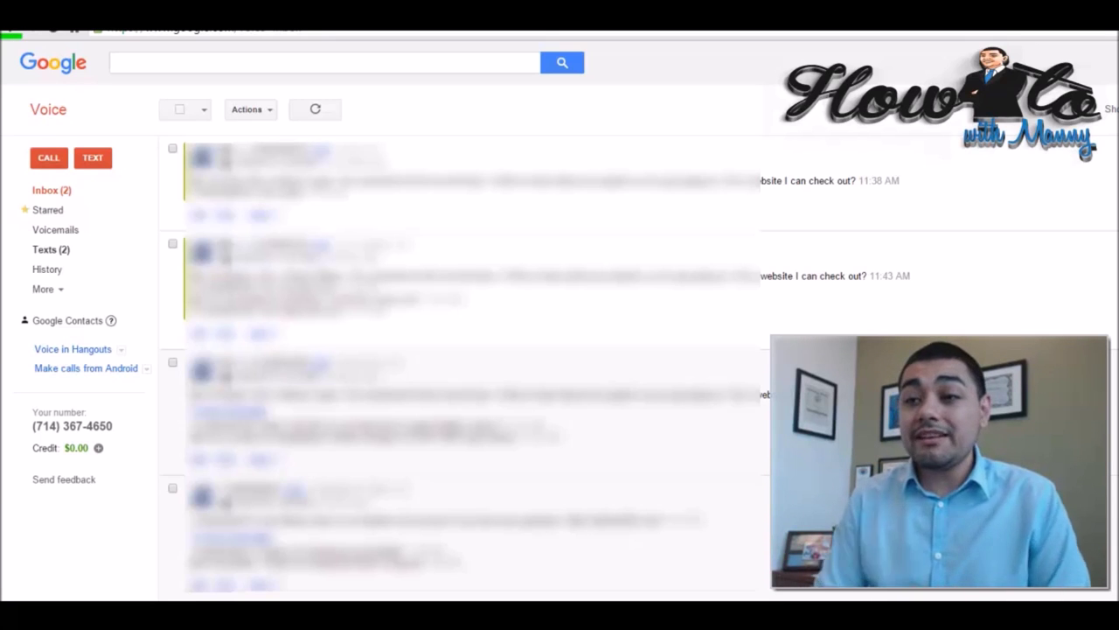
{"action": "scroll", "coordinate": [612, 237], "scroll_direction": "down", "scroll_amount": 5}
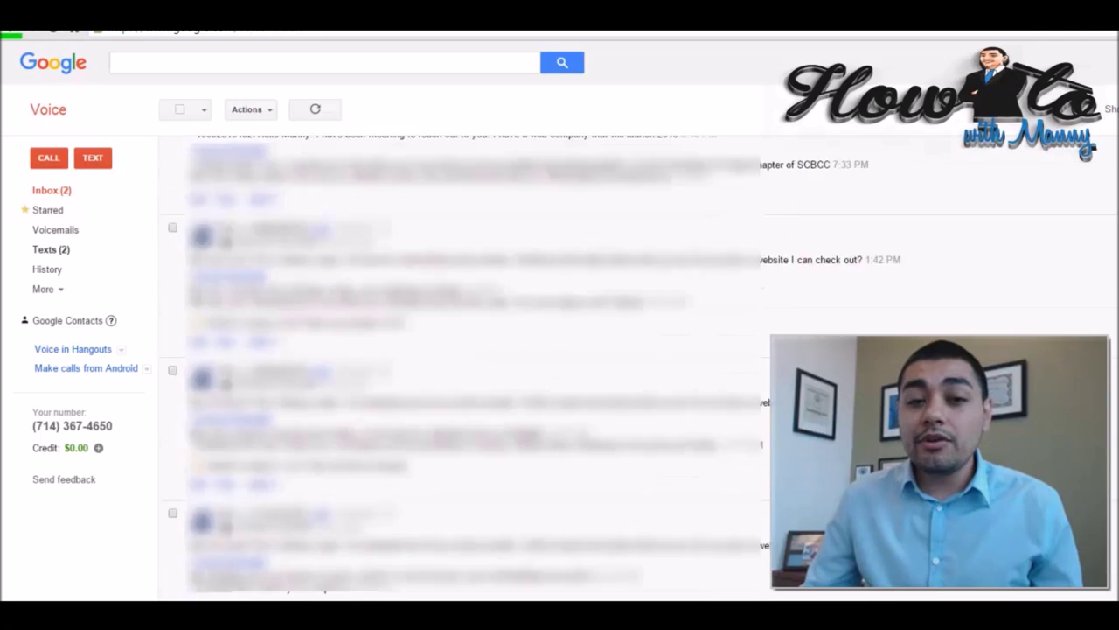
{"action": "scroll", "coordinate": [594, 269], "scroll_direction": "down", "scroll_amount": 10}
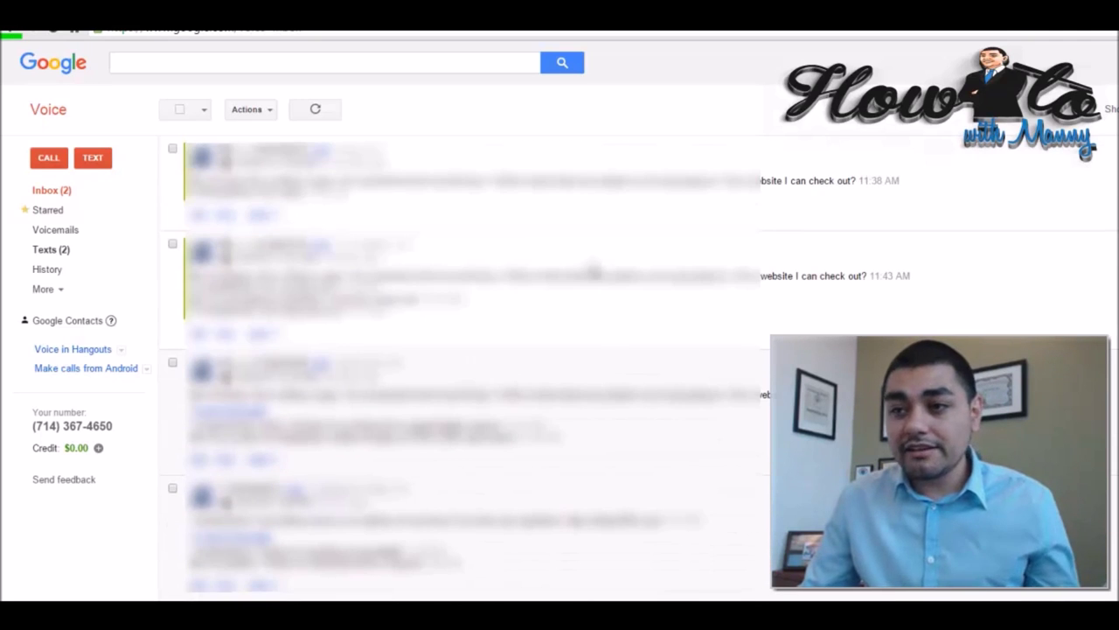
{"action": "scroll", "coordinate": [594, 271], "scroll_direction": "up", "scroll_amount": 5}
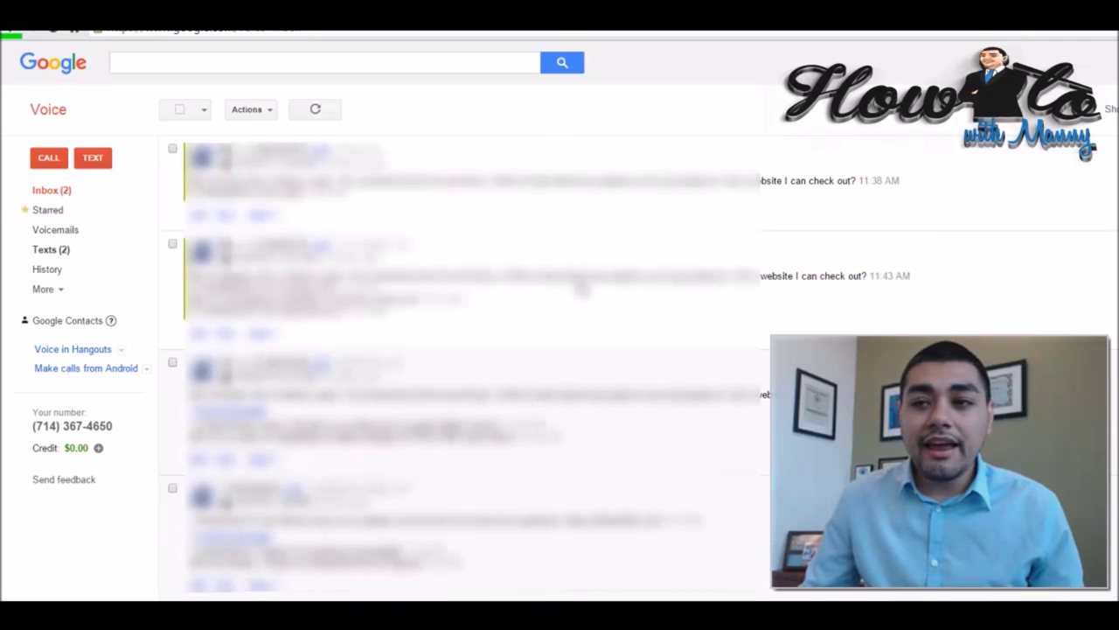
{"action": "left_click", "coordinate": [51, 250]}
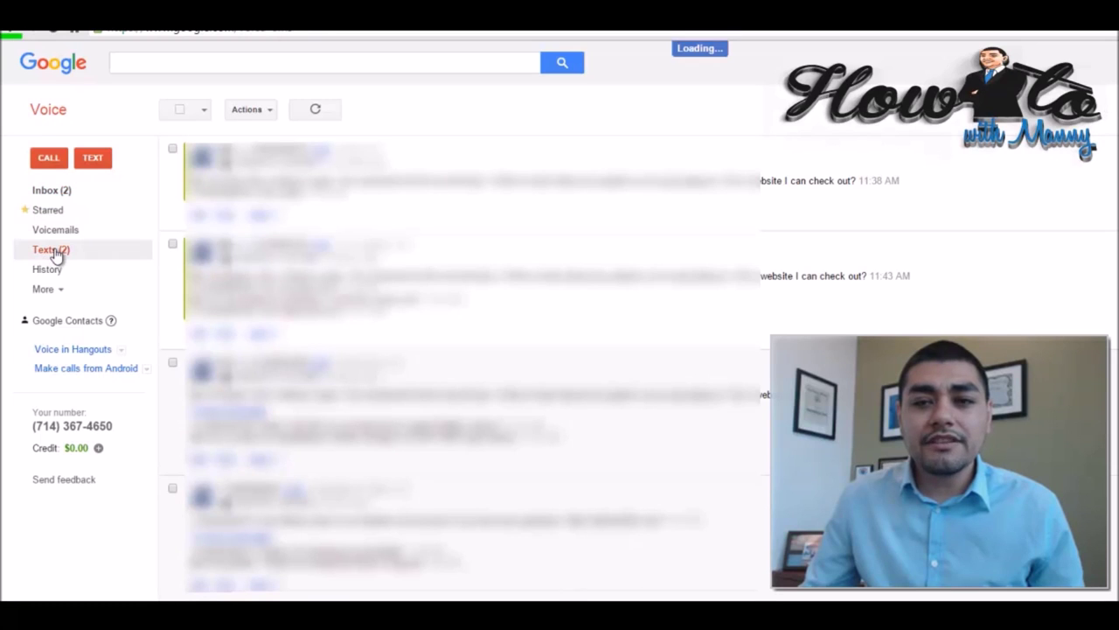
{"action": "left_click", "coordinate": [54, 191]}
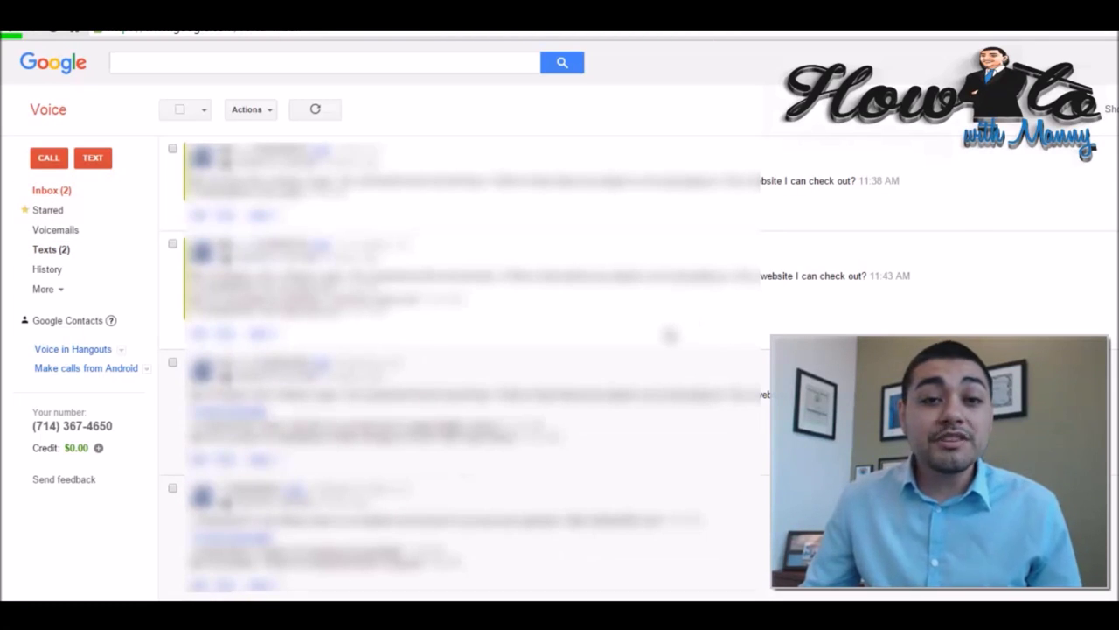